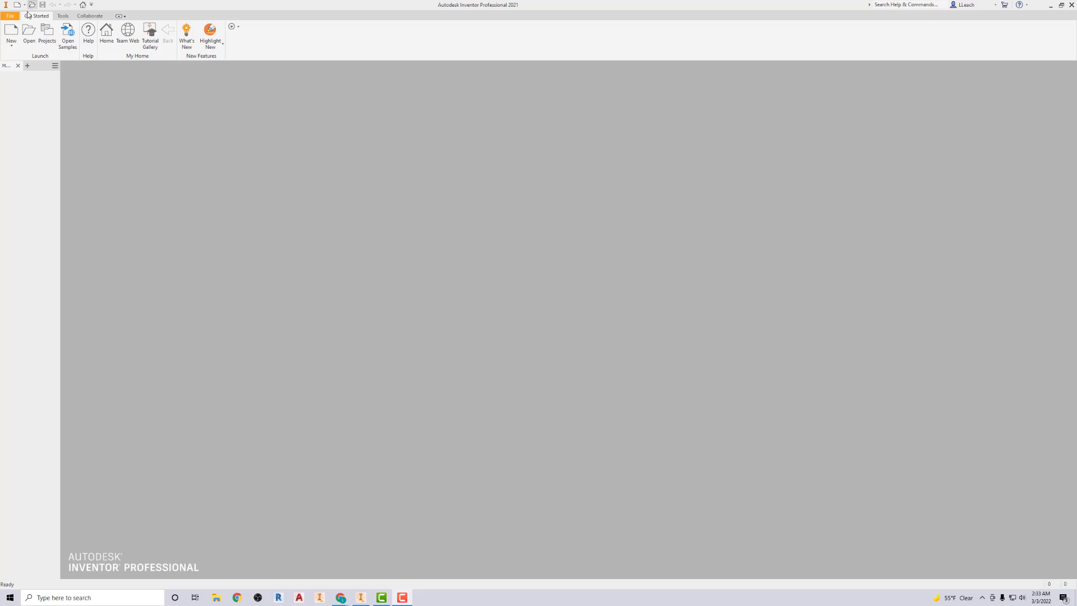
# Step: Create a new part file from the Standard (in).ipt template
pyautogui.click(12, 47)
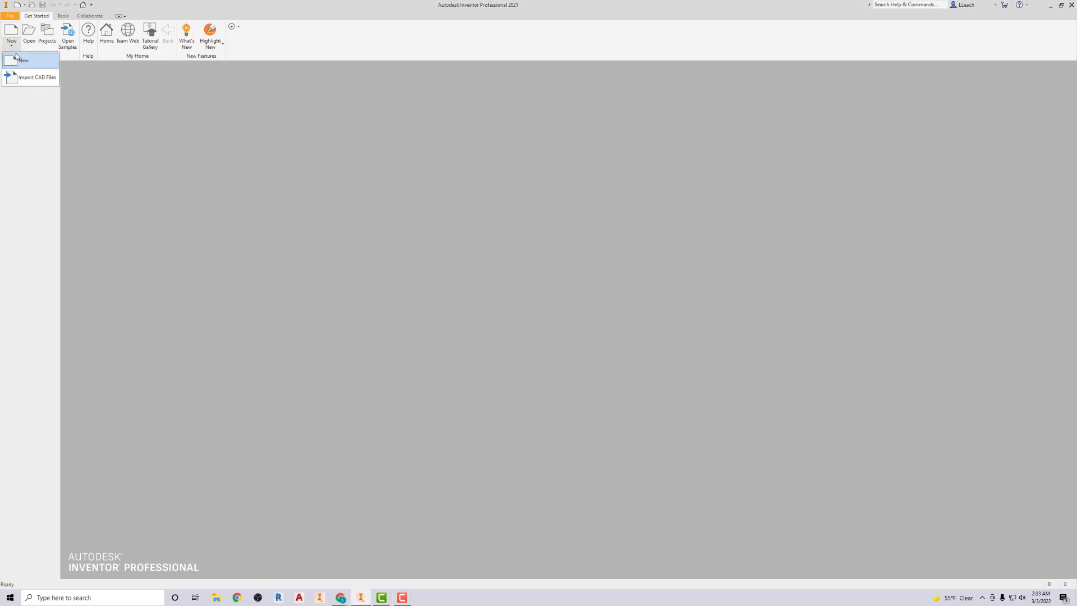
pyautogui.click(24, 60)
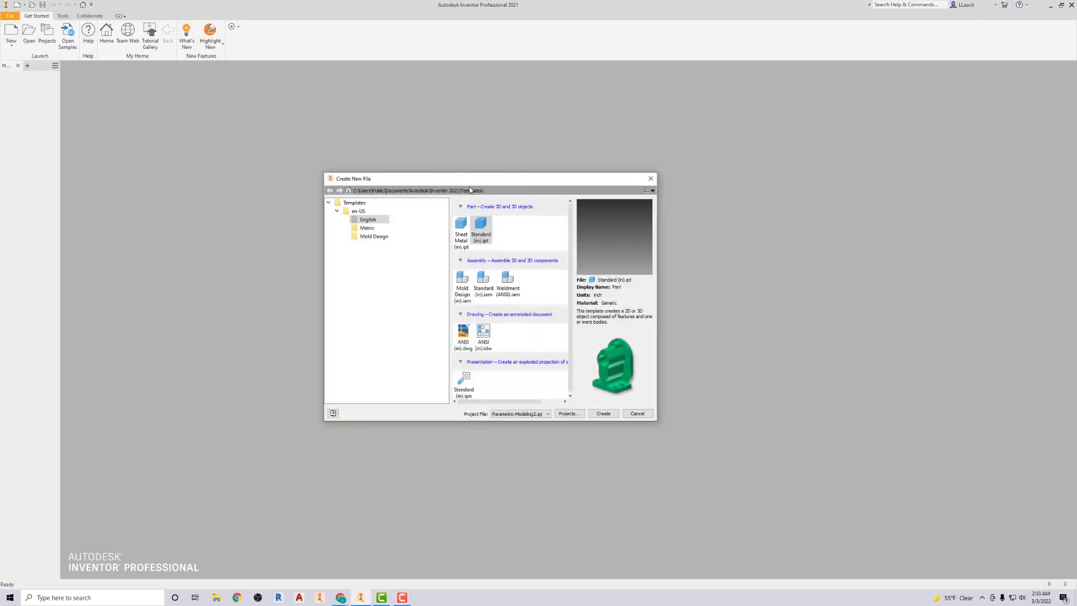
pyautogui.click(480, 227)
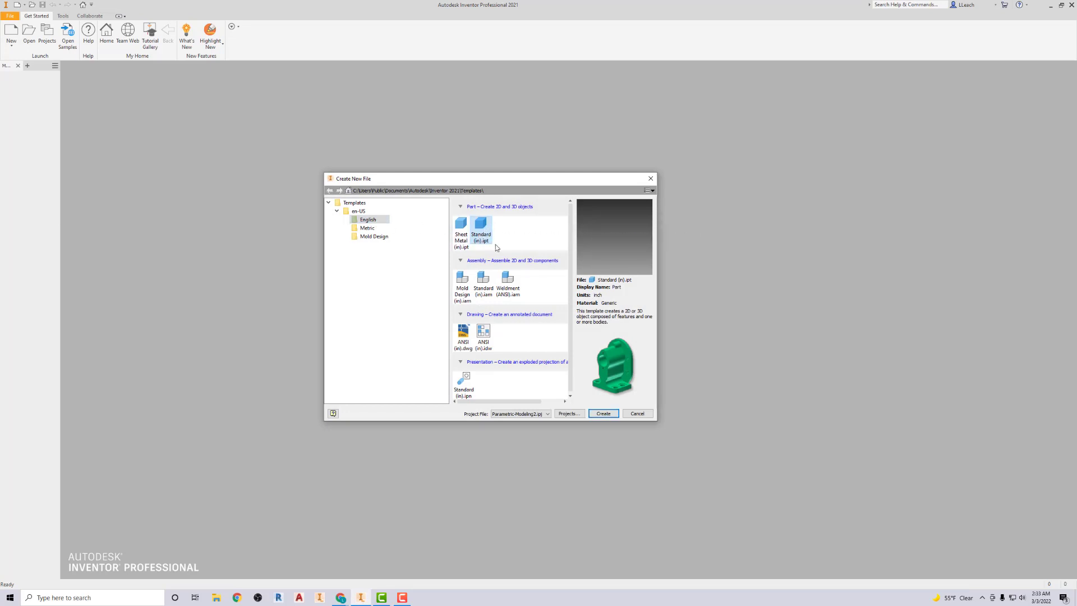
pyautogui.click(609, 413)
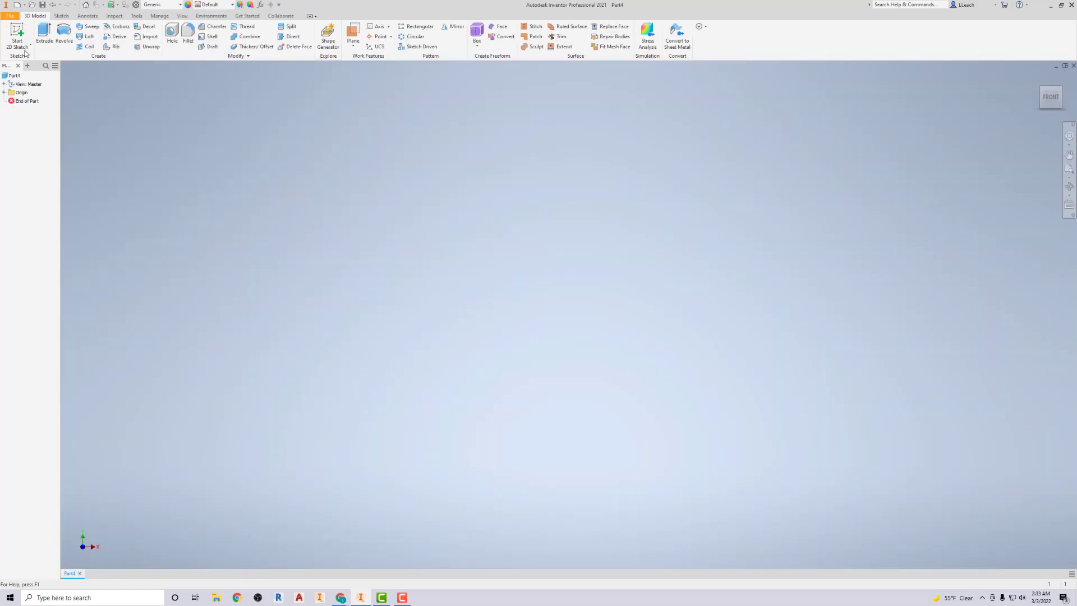
# Step: Start a 2D sketch on the XY origin plane and centre the view on the origin
pyautogui.click(23, 46)
pyautogui.click(25, 60)
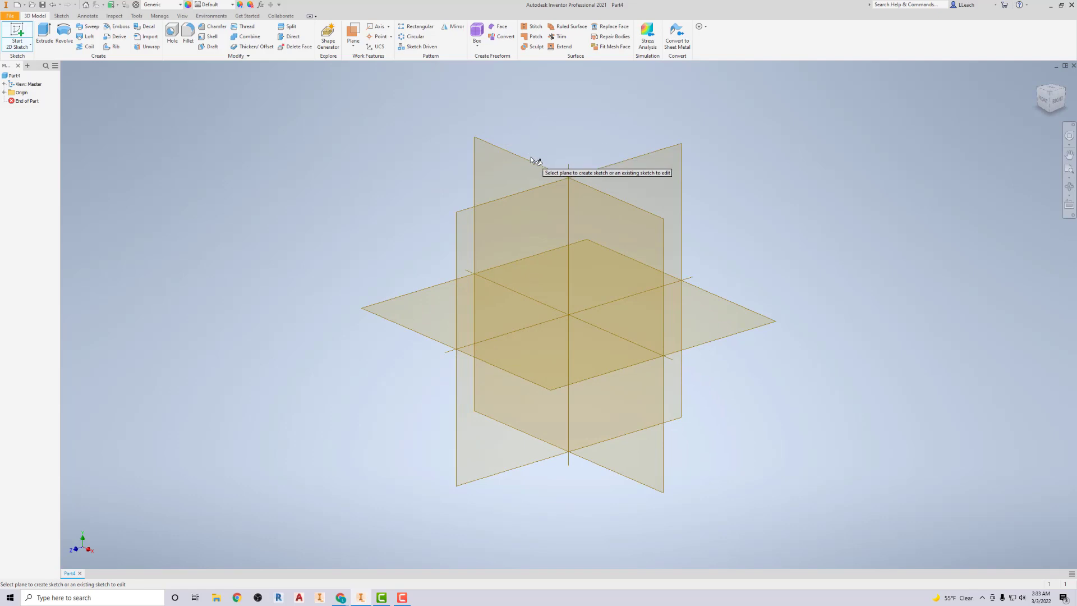
pyautogui.click(531, 165)
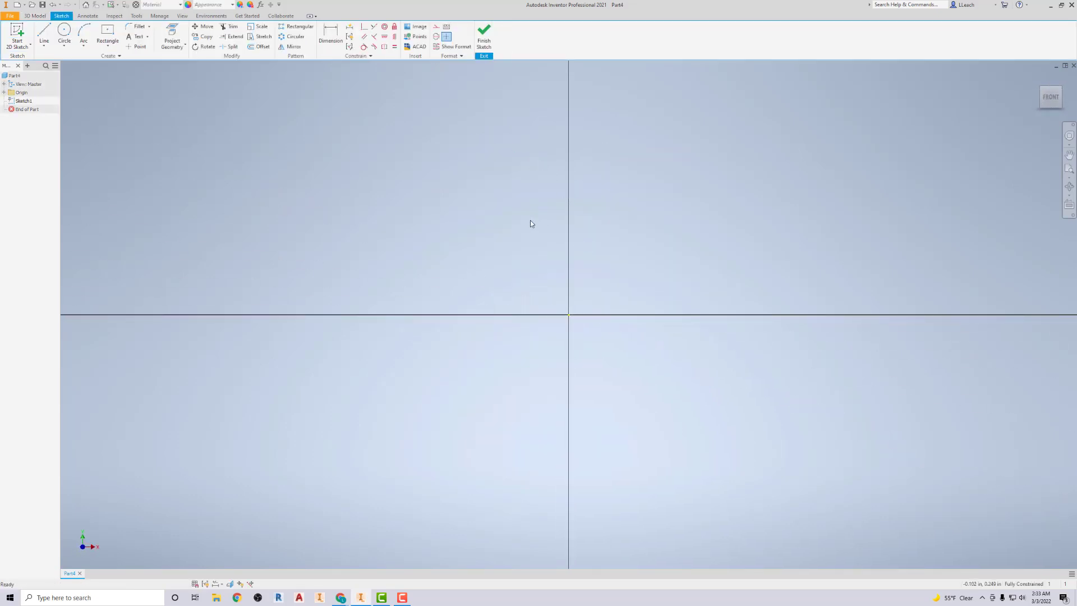
pyautogui.scroll(1, 597, 217)
pyautogui.scroll(5, 597, 217)
pyautogui.scroll(-4, 628, 150)
pyautogui.moveTo(622, 230)
pyautogui.mouseDown(button='middle')
pyautogui.moveTo(598, 188)
pyautogui.moveTo(595, 213)
pyautogui.moveTo(618, 210)
pyautogui.mouseUp(button='middle')
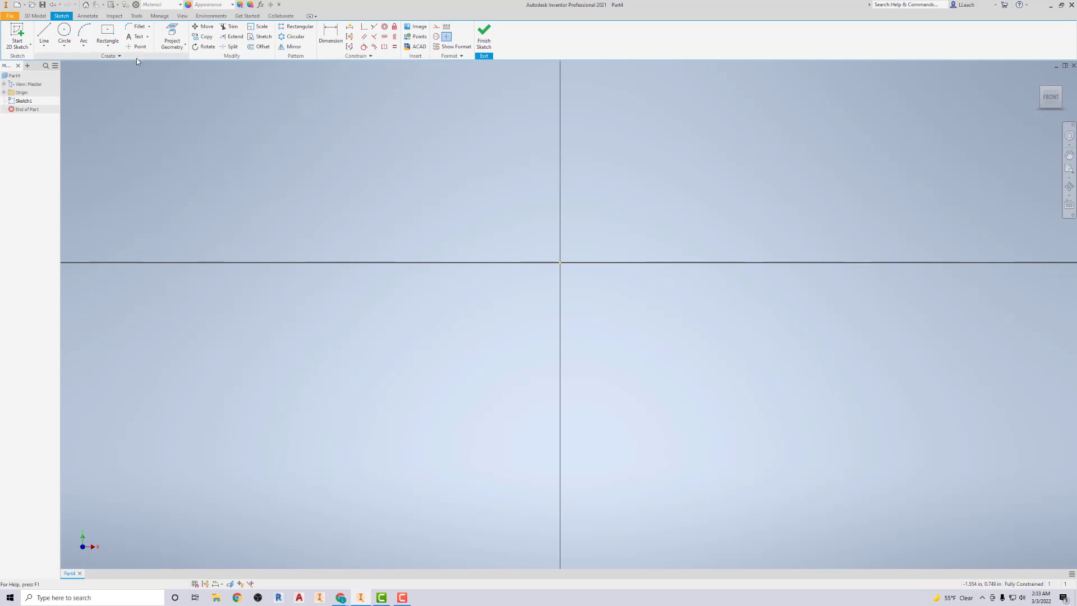
# Step: Draw a two-point center rectangle centred on the sketch origin
pyautogui.click(109, 49)
pyautogui.click(130, 97)
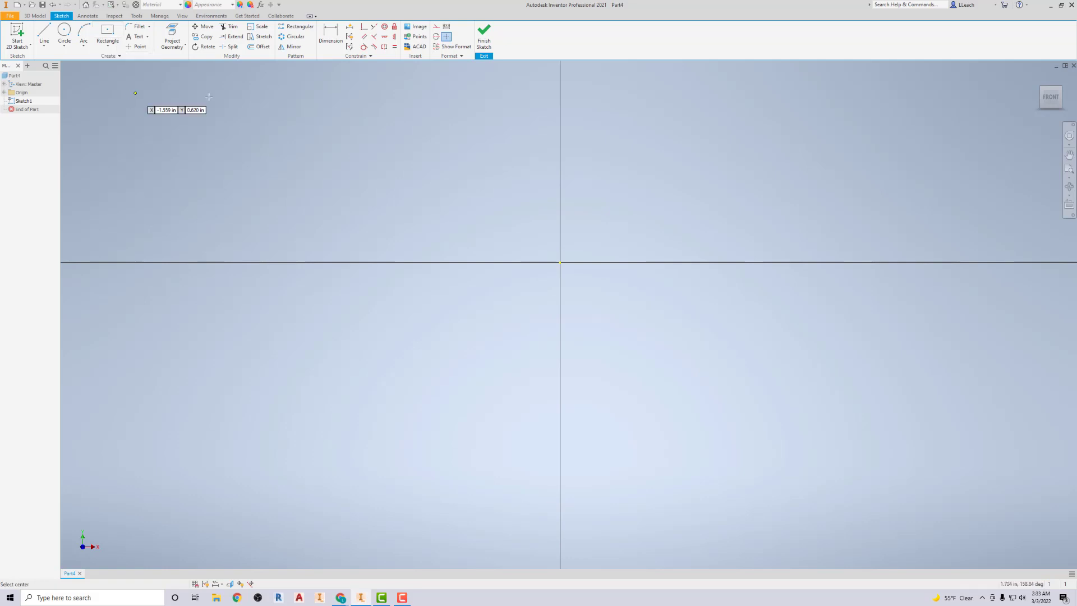
pyautogui.click(560, 262)
pyautogui.click(727, 419)
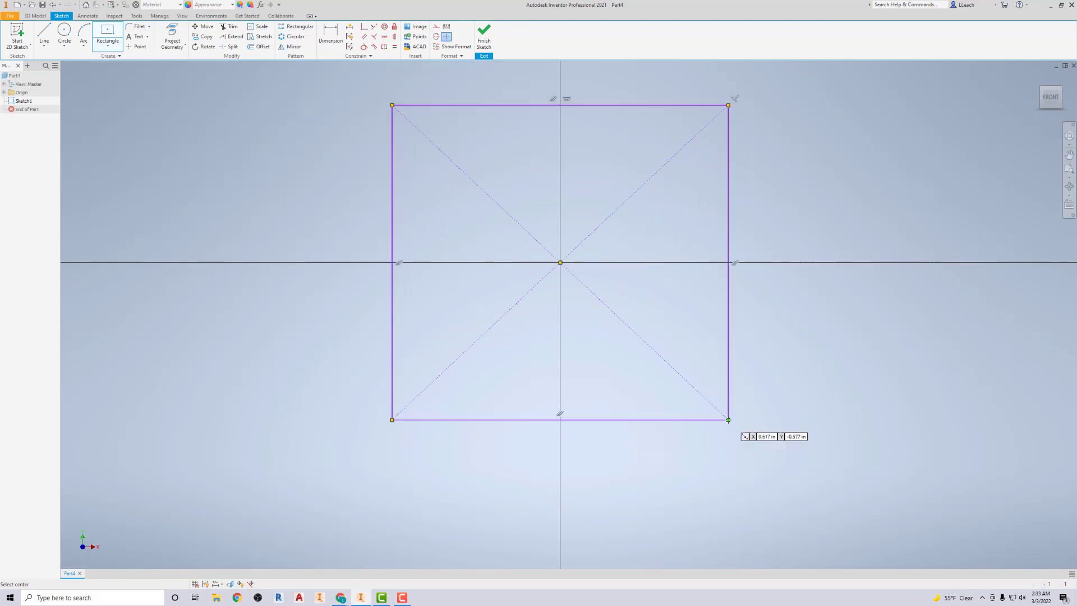
# Step: Dimension the rectangle's left edge and bottom edge to 4 in each
pyautogui.click(328, 36)
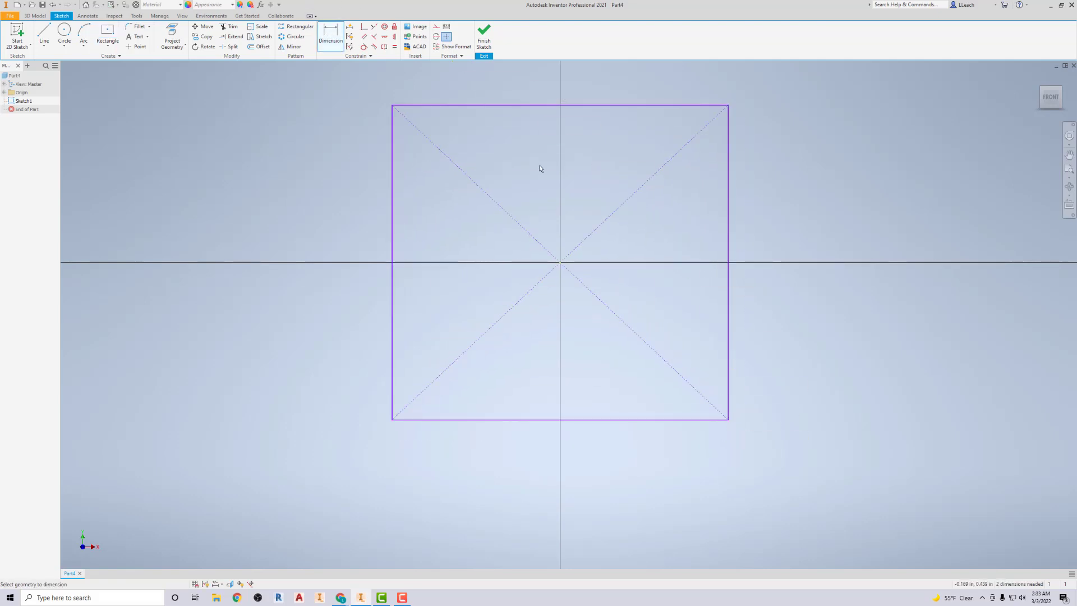
pyautogui.click(392, 228)
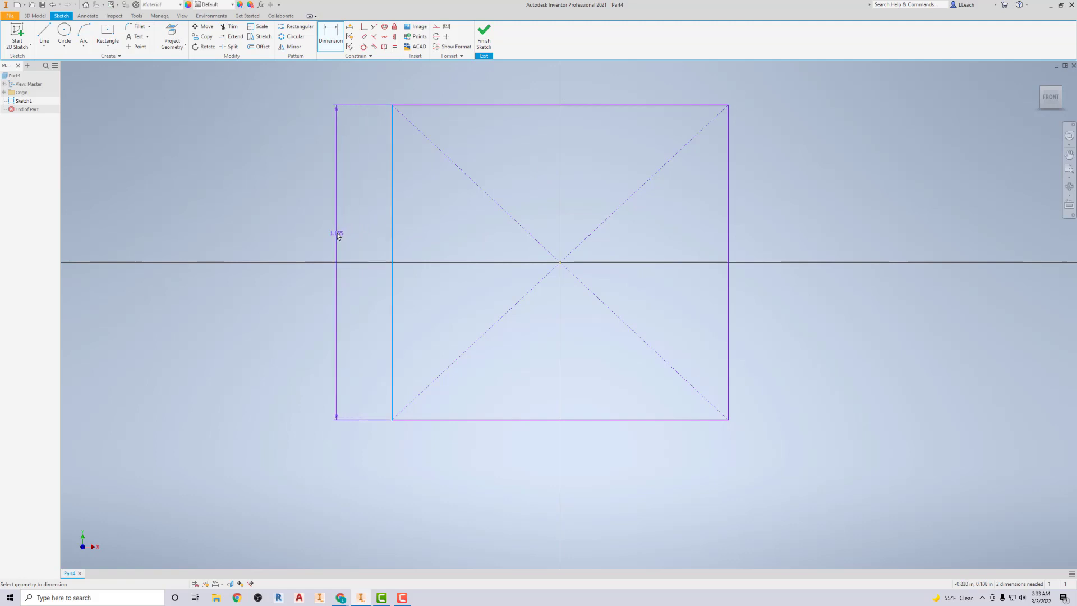
pyautogui.click(338, 236)
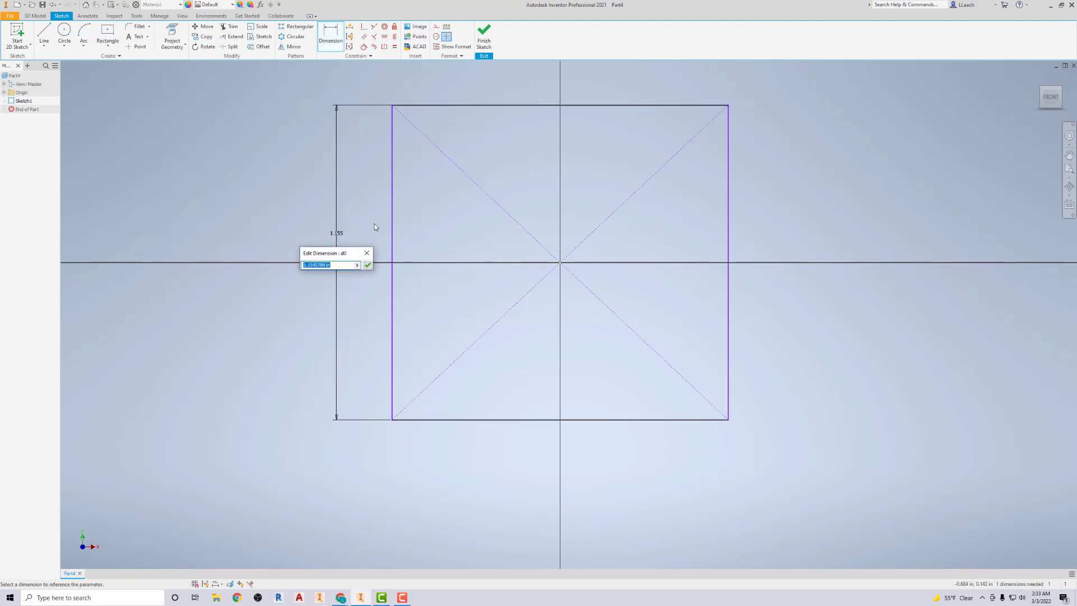
pyautogui.write('4')
pyautogui.click(368, 265)
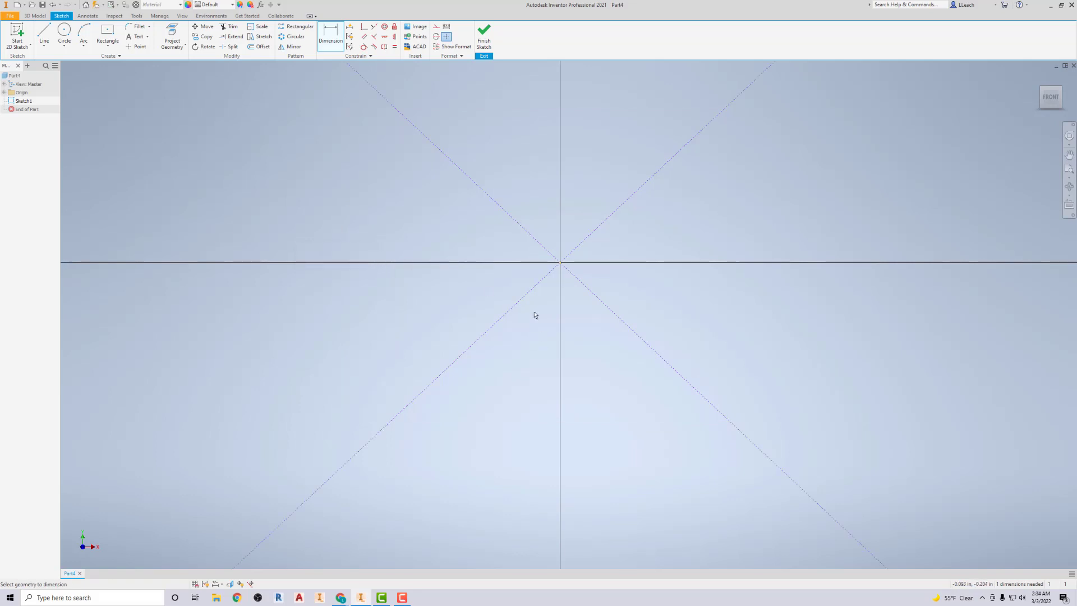
pyautogui.scroll(-5, 594, 258)
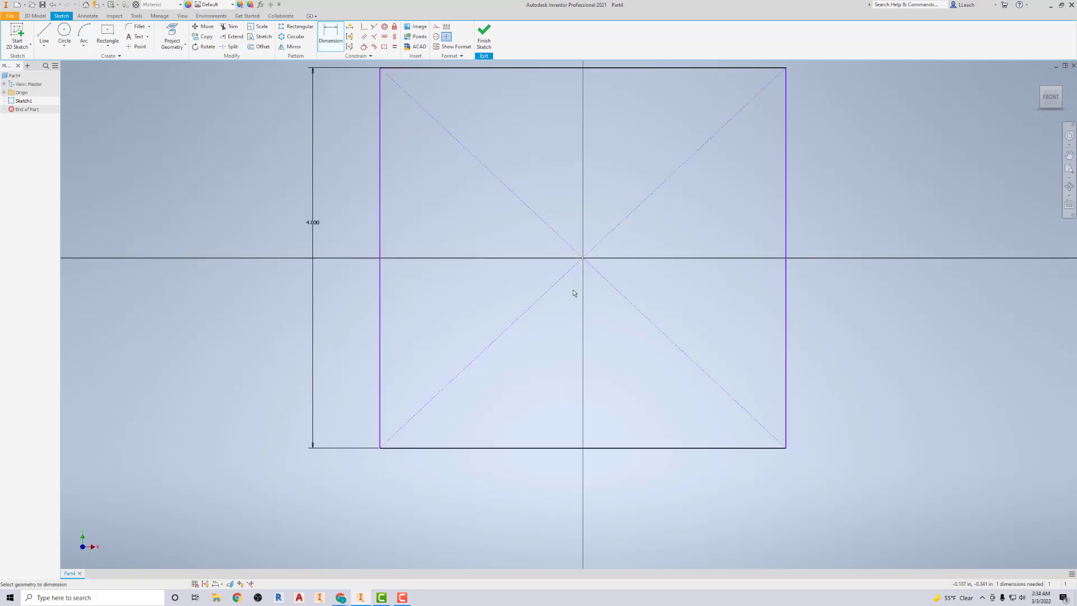
pyautogui.scroll(-3, 580, 242)
pyautogui.scroll(-2, 549, 305)
pyautogui.click(501, 381)
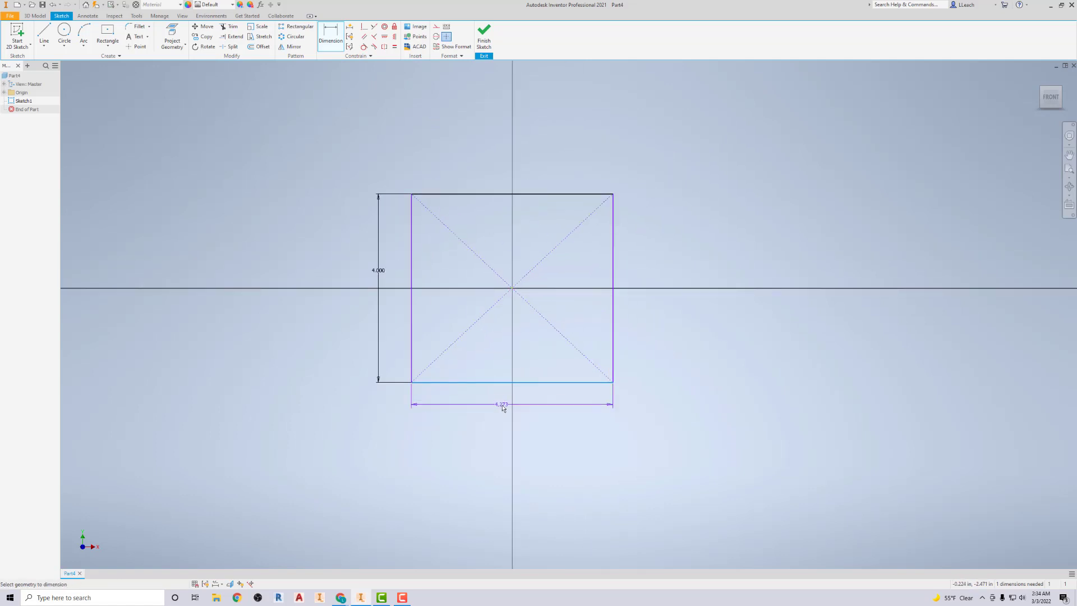
pyautogui.click(504, 413)
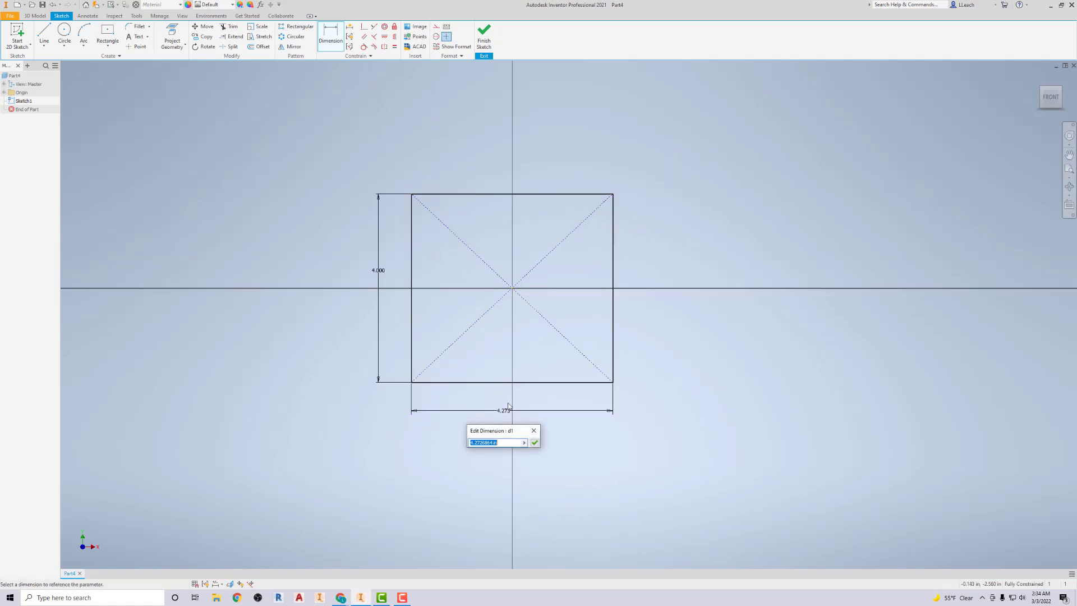
pyautogui.write('4')
pyautogui.click(535, 443)
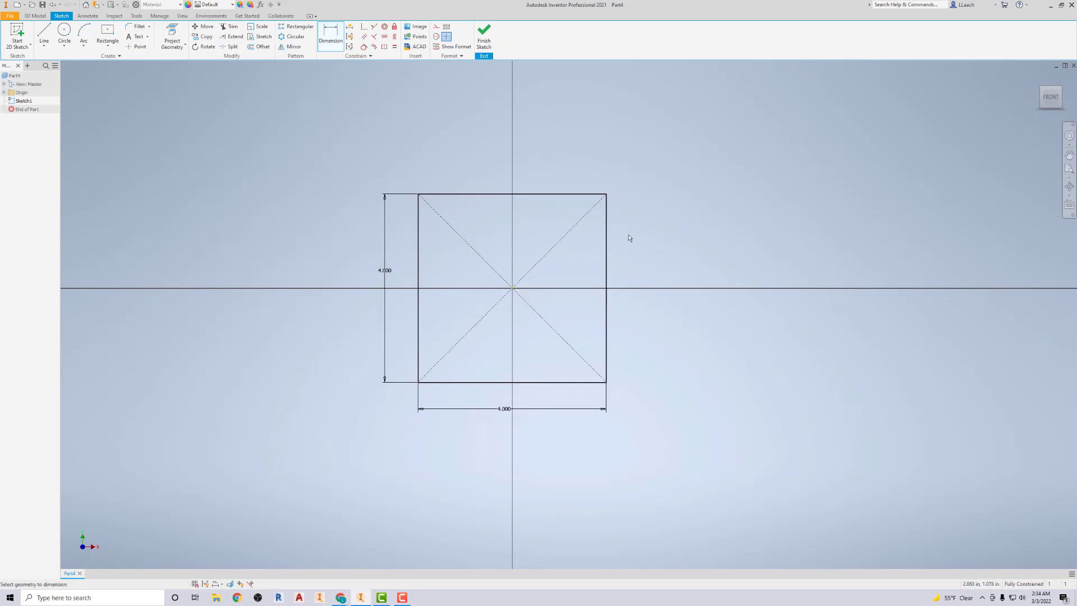
pyautogui.moveTo(641, 217); pyautogui.dragTo(625, 238, button='middle')
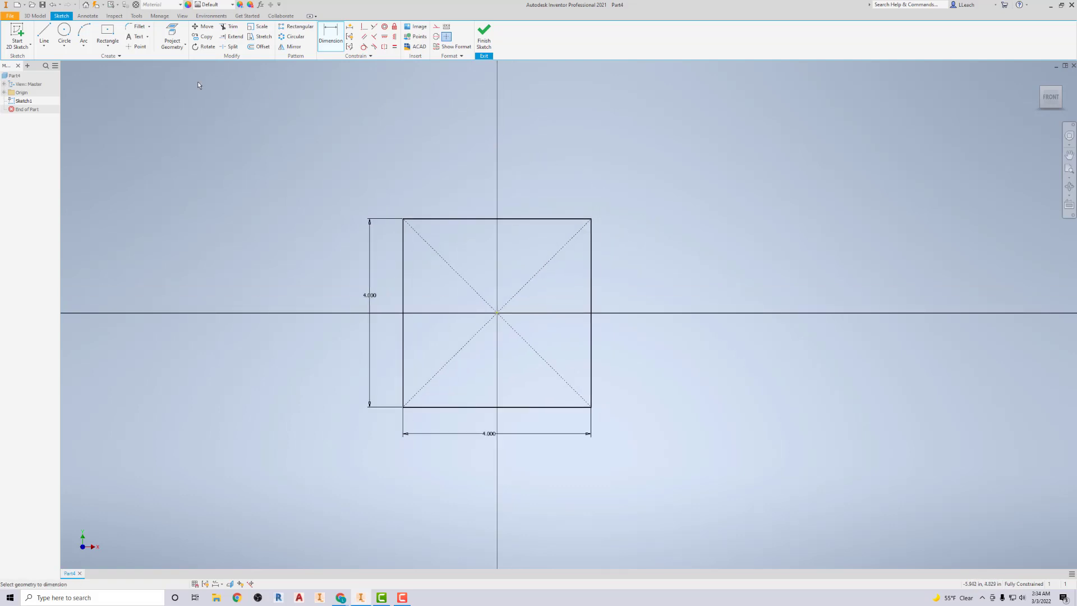
# Step: Draw a center-point circle at the origin and dimension its diameter to 3 in
pyautogui.click(64, 46)
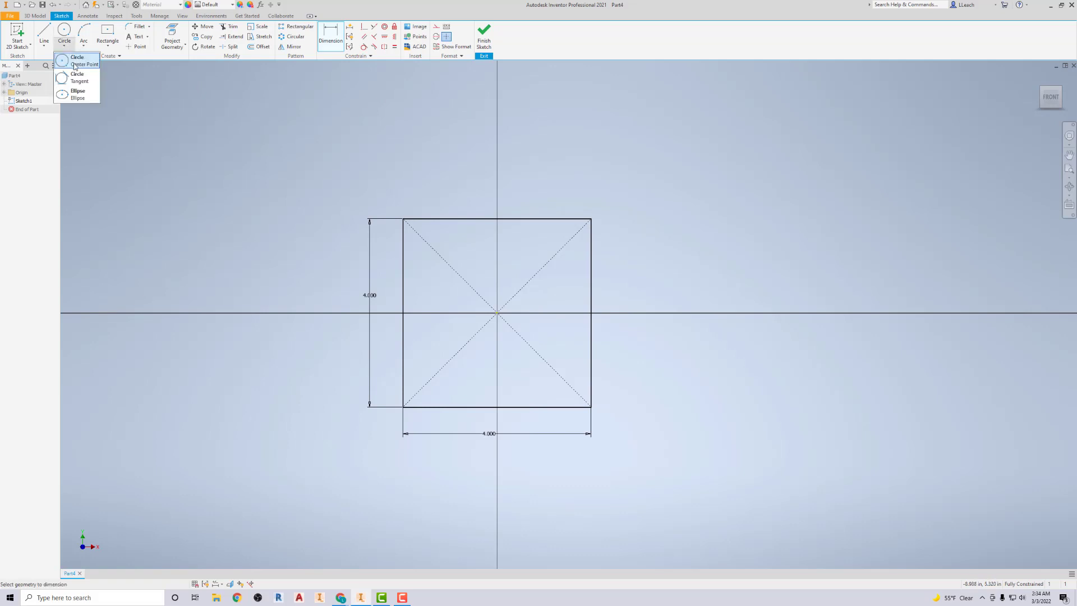
pyautogui.click(77, 68)
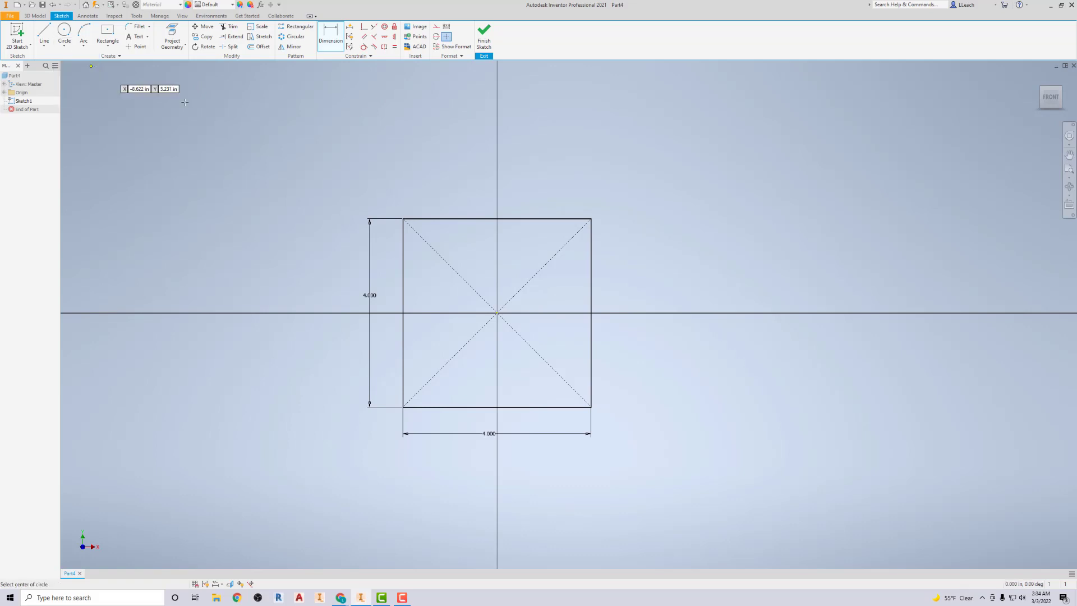
pyautogui.click(496, 312)
pyautogui.click(557, 350)
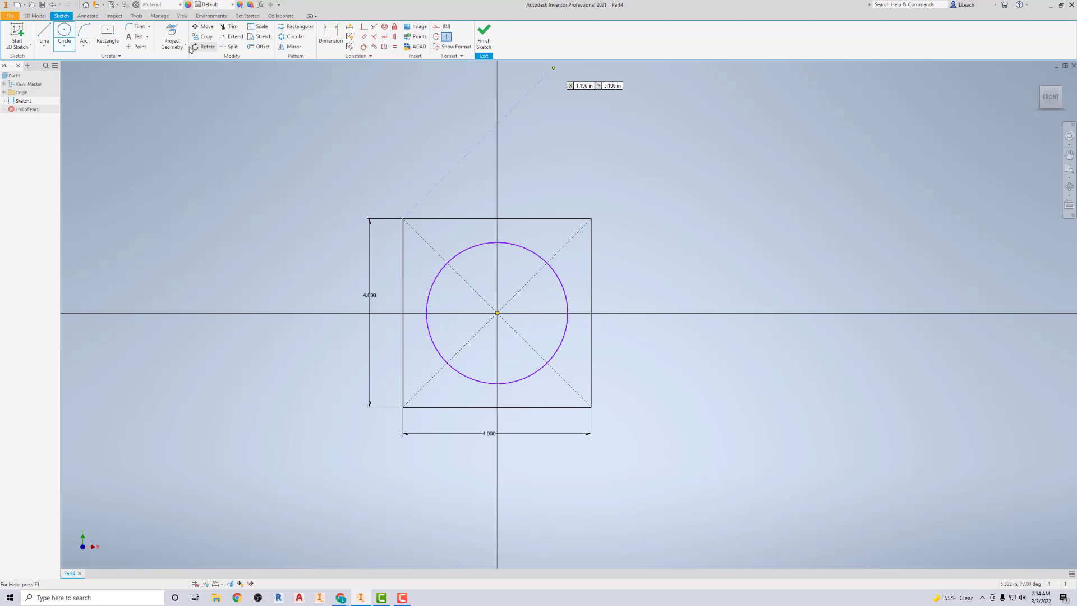
pyautogui.click(330, 36)
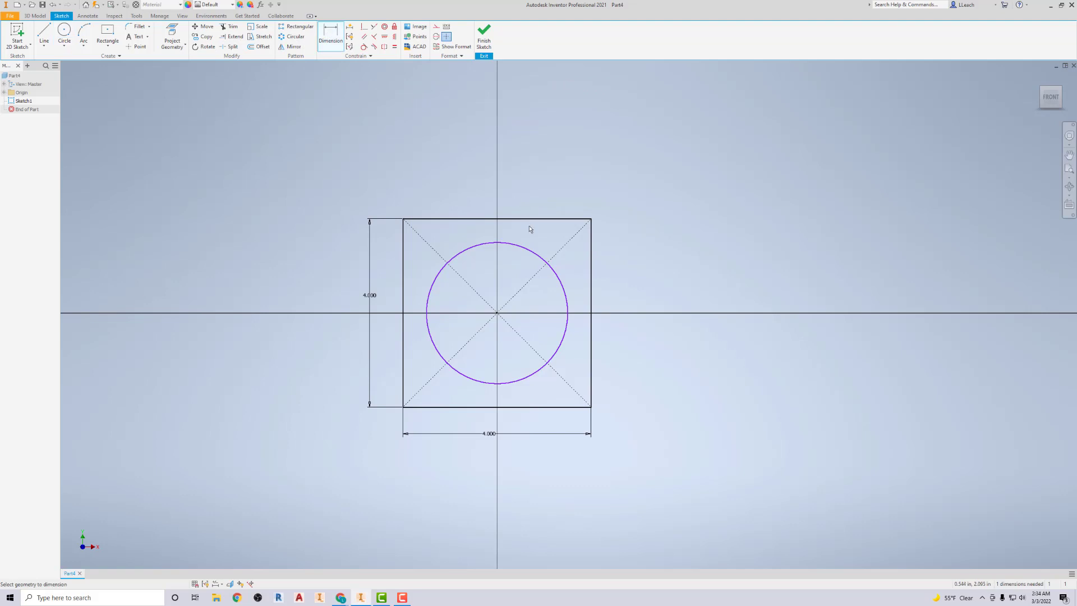
pyautogui.click(531, 255)
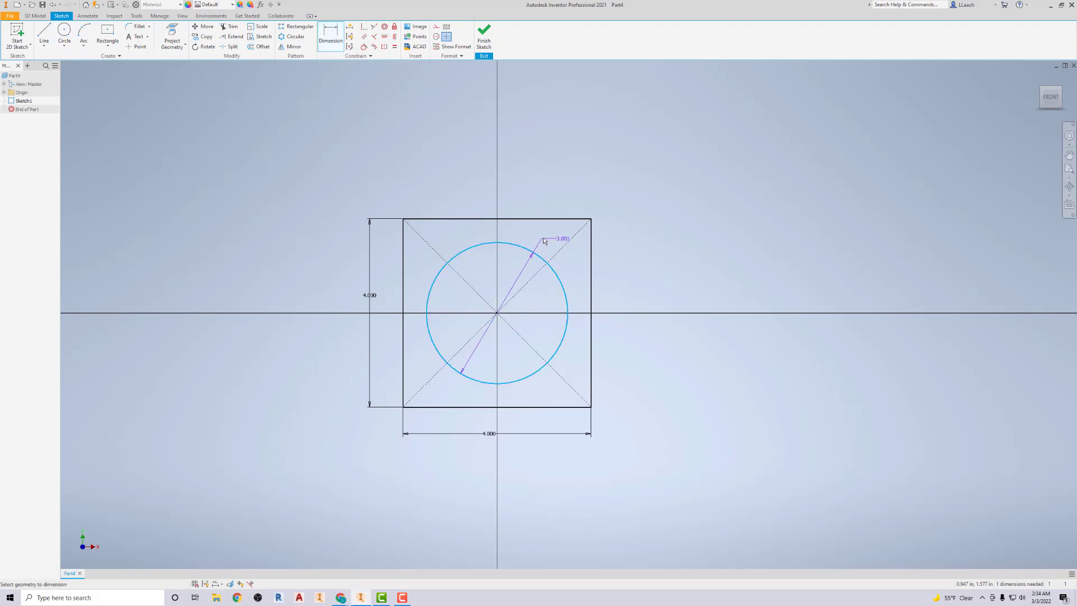
pyautogui.click(628, 235)
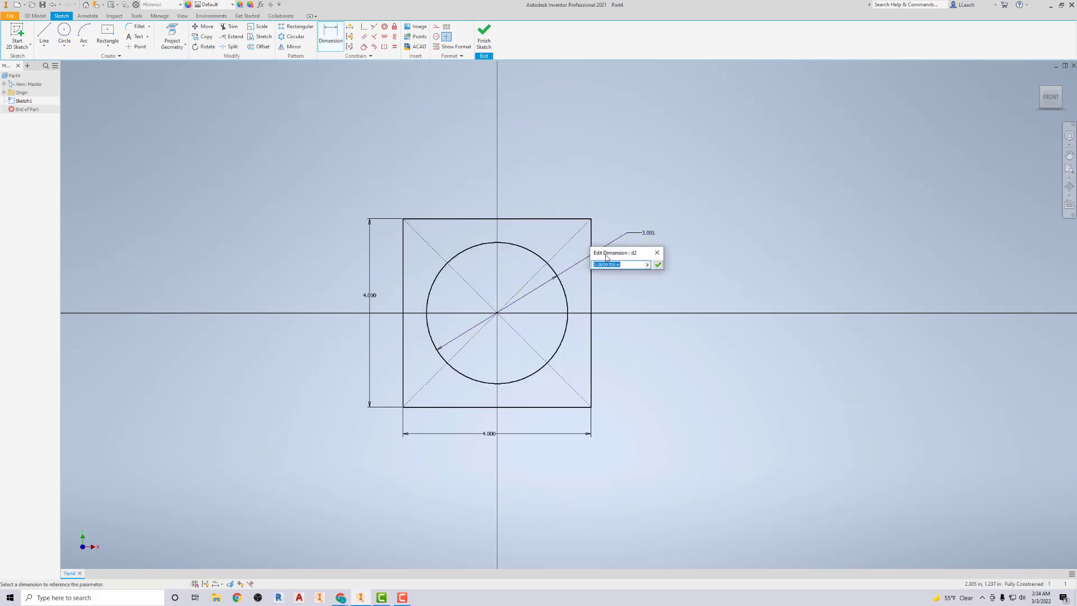
pyautogui.write('3')
pyautogui.click(658, 266)
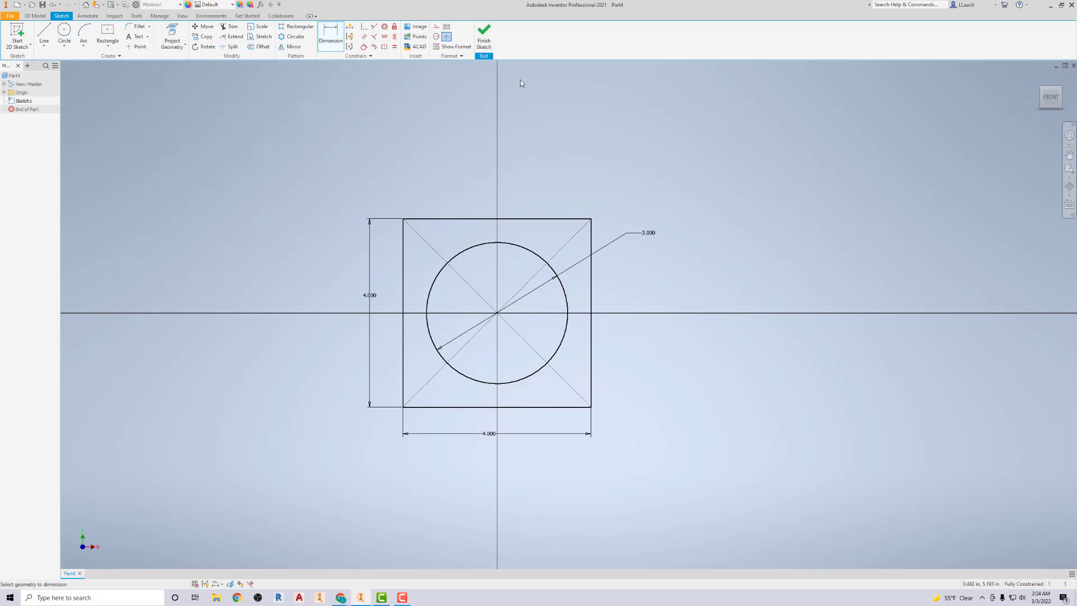
# Step: Finish the sketch and extrude the square-minus-circle region 1 in symmetrically
pyautogui.click(483, 35)
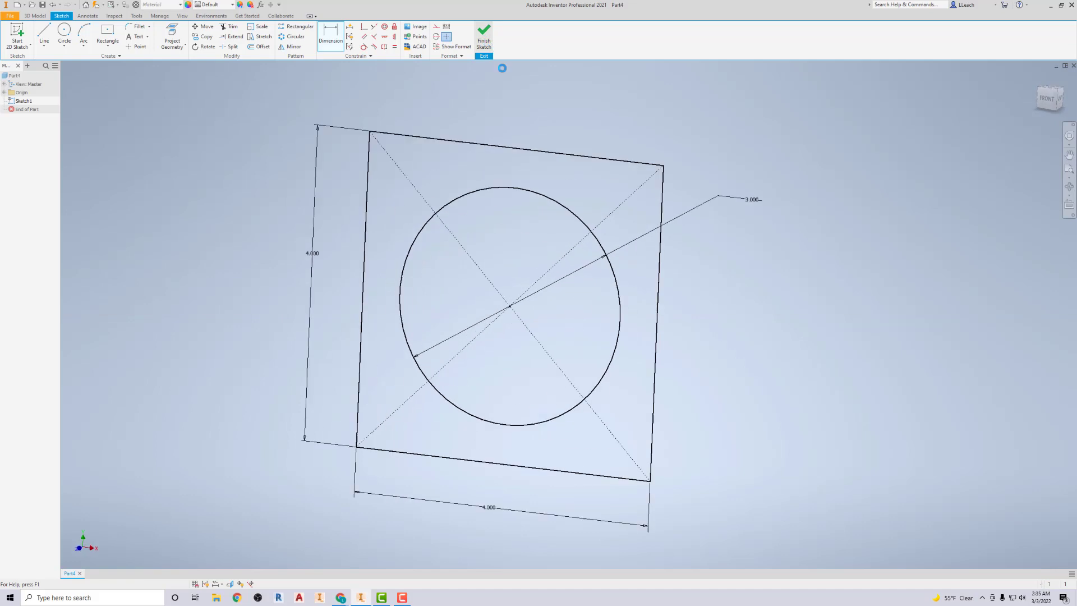
pyautogui.click(1037, 78)
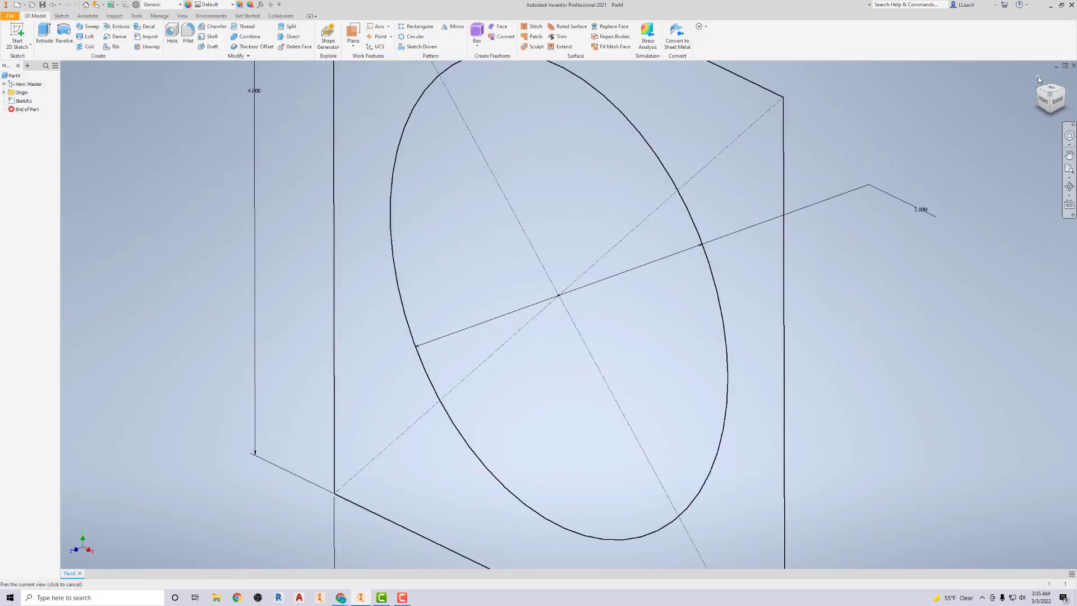
pyautogui.click(44, 35)
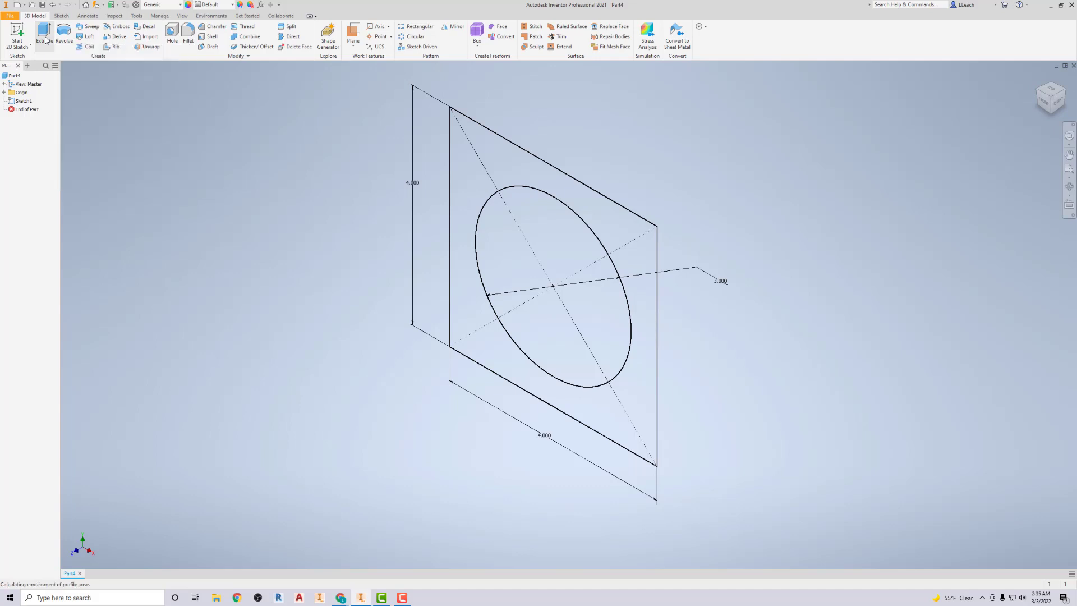
pyautogui.click(475, 178)
pyautogui.click(210, 133)
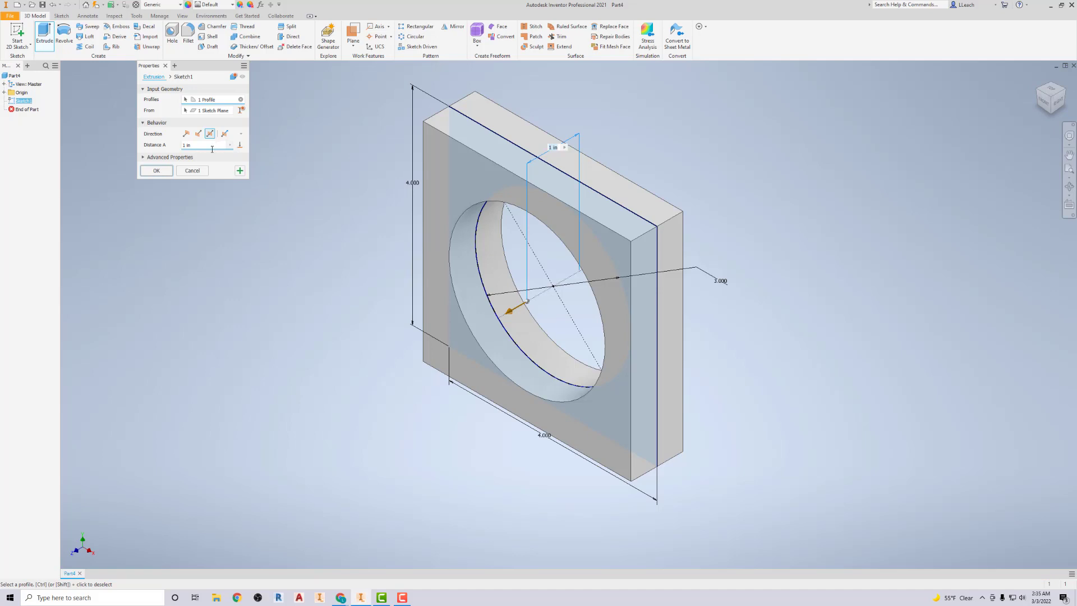
pyautogui.click(164, 172)
pyautogui.scroll(-2, 368, 155)
pyautogui.moveTo(368, 154); pyautogui.dragTo(329, 187, button='middle')
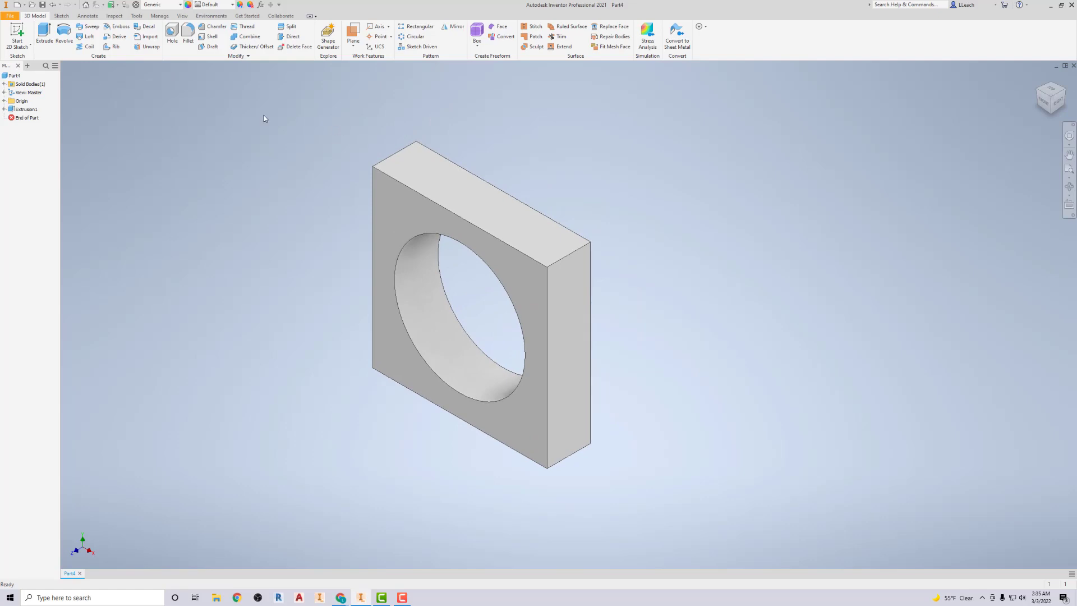
# Step: Start a sketch on the block's front face and project its top and right edges
pyautogui.click(19, 35)
pyautogui.click(406, 206)
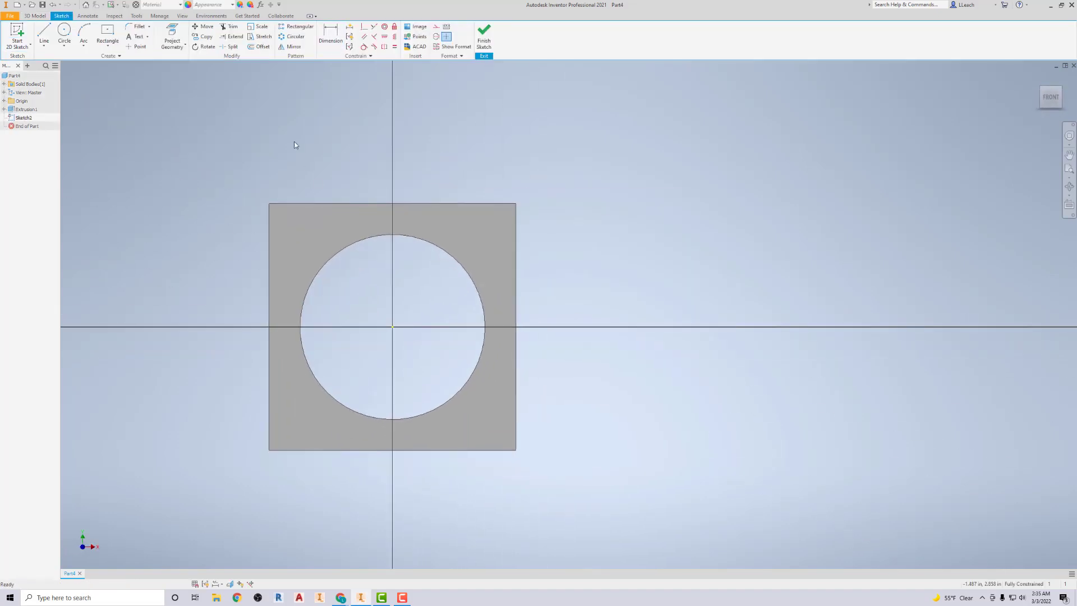
pyautogui.click(175, 52)
pyautogui.click(187, 62)
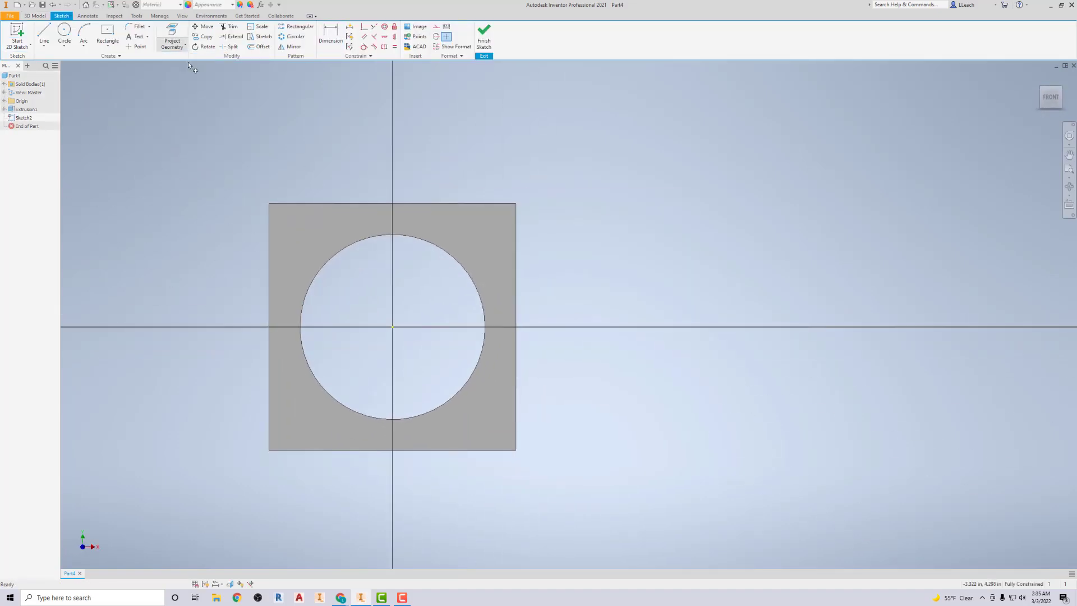
pyautogui.click(374, 203)
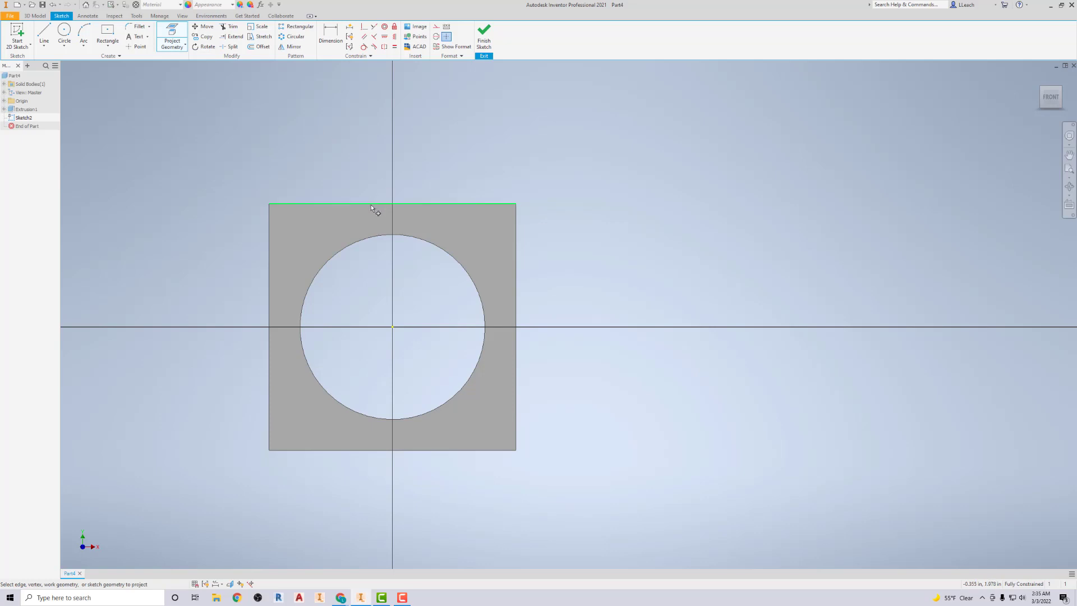
pyautogui.click(516, 248)
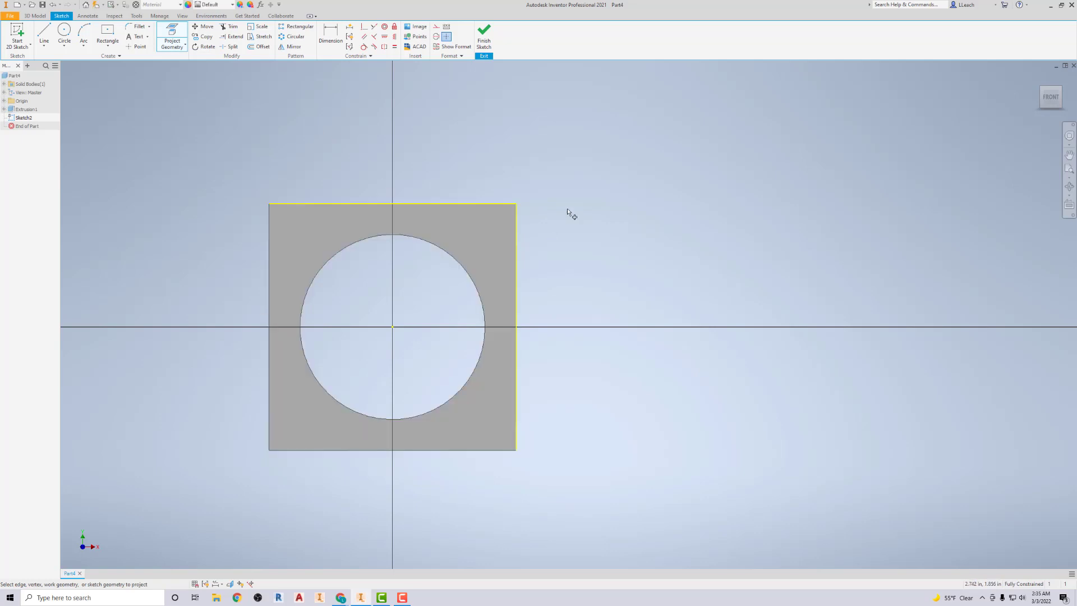
# Step: Draw a line chain from the square's top edge up, across, and down to its right edge
pyautogui.click(44, 35)
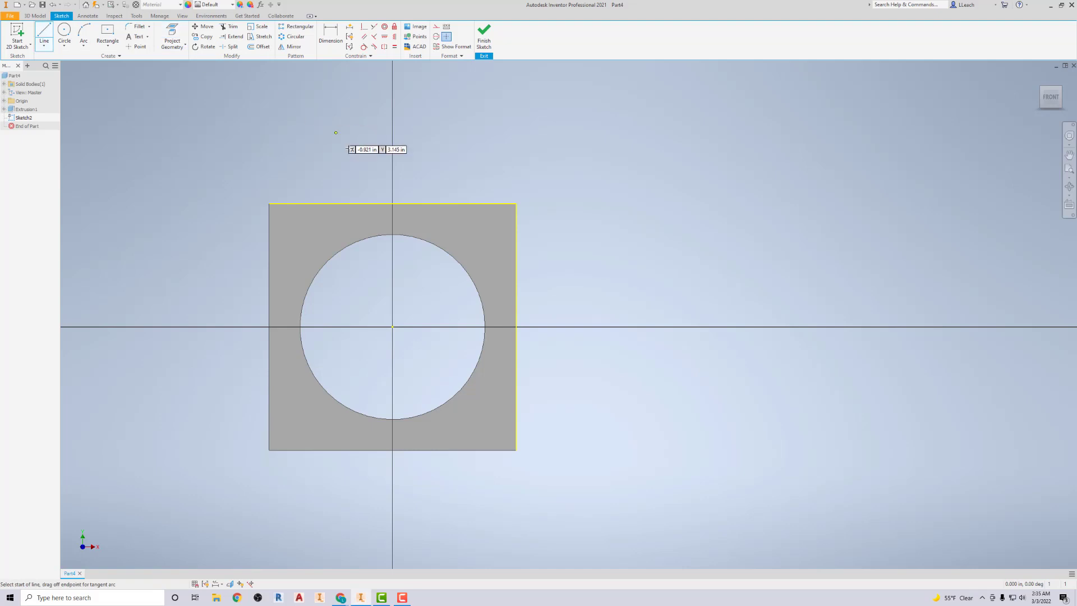
pyautogui.click(364, 202)
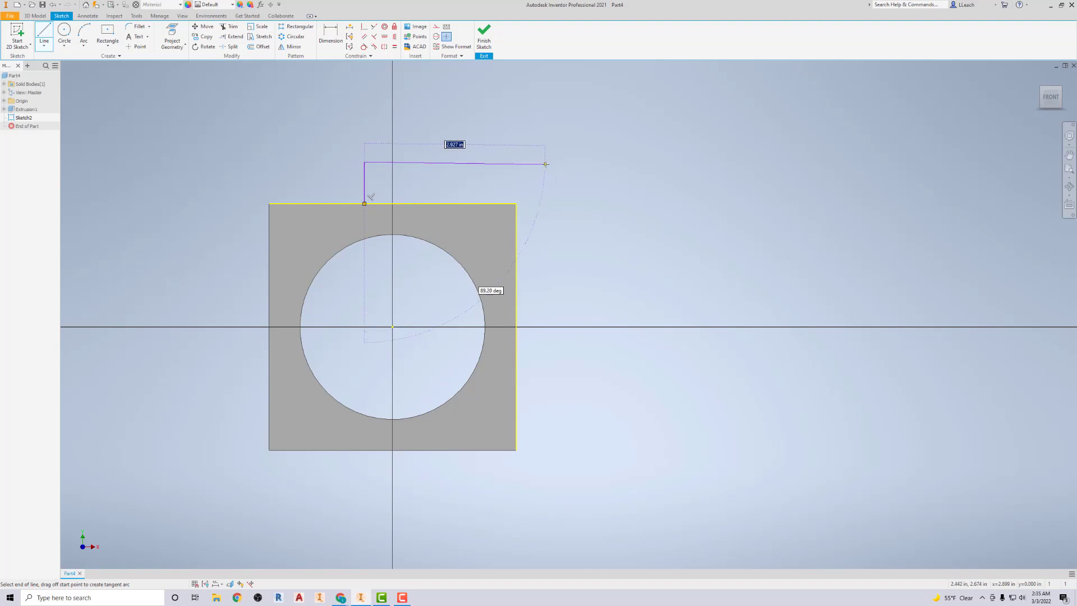
pyautogui.click(563, 163)
pyautogui.click(563, 373)
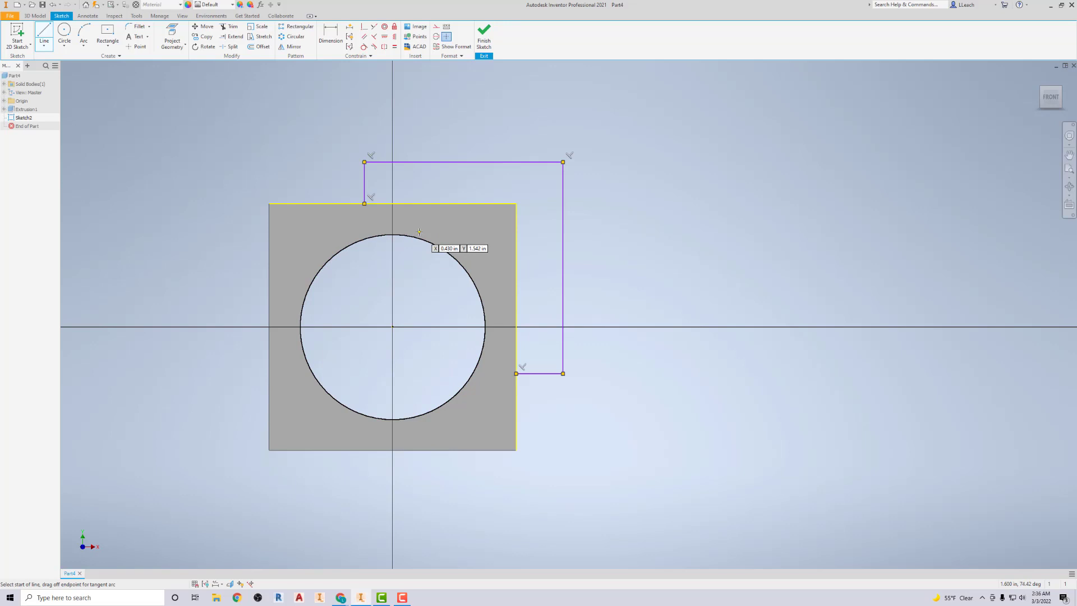
# Step: Dimension the outline's offsets from the vertical and horizontal centre lines to .500 each
pyautogui.click(342, 48)
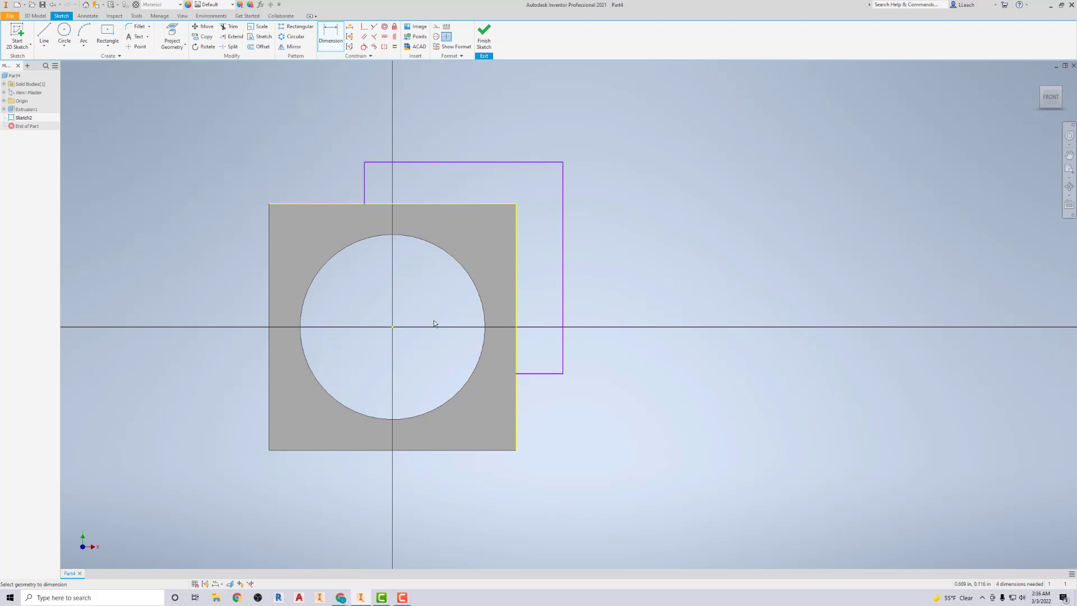
pyautogui.click(365, 190)
pyautogui.click(392, 180)
pyautogui.click(378, 152)
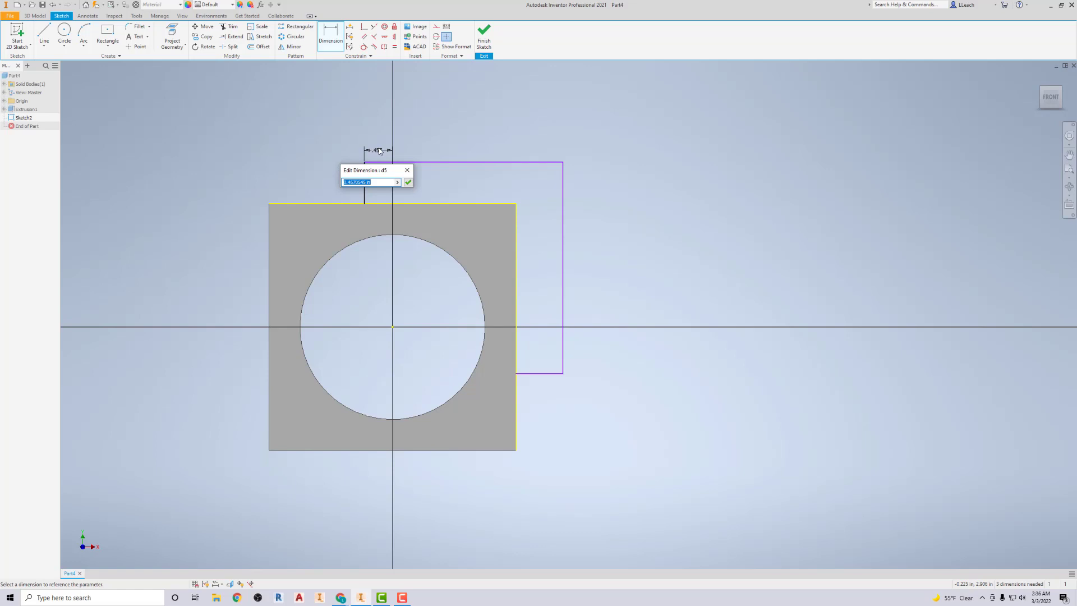
pyautogui.write('.5')
pyautogui.click(408, 182)
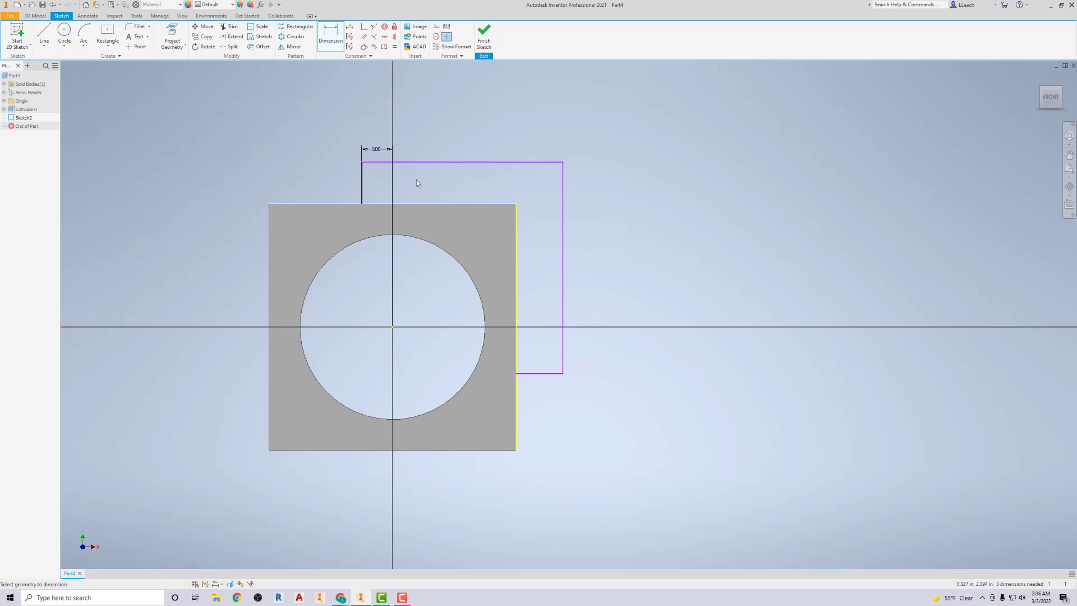
pyautogui.click(392, 327)
pyautogui.click(526, 373)
pyautogui.click(583, 353)
pyautogui.write('.5')
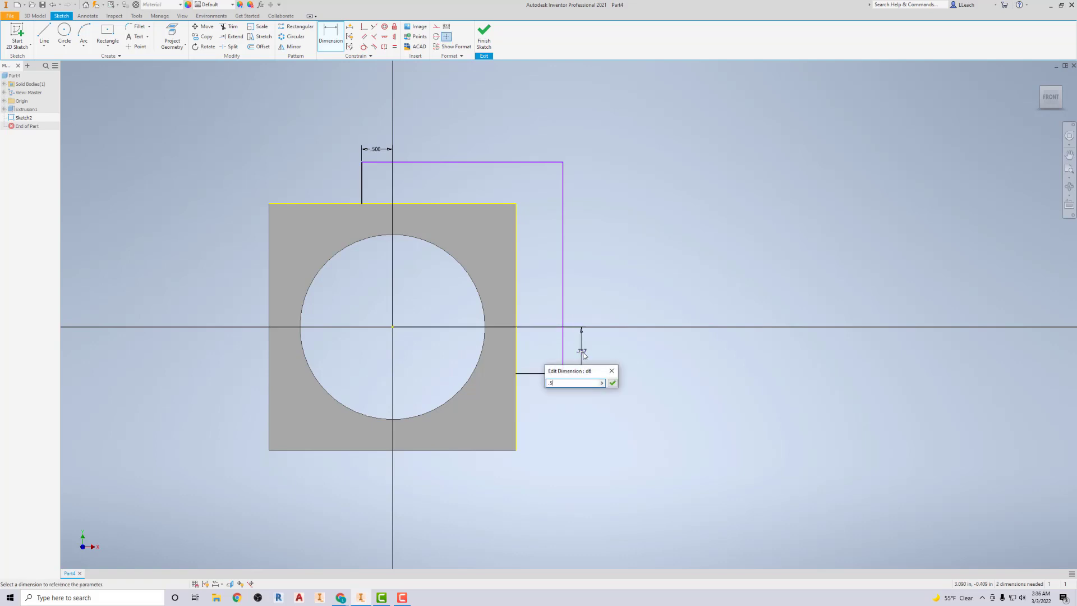
pyautogui.press('Return')
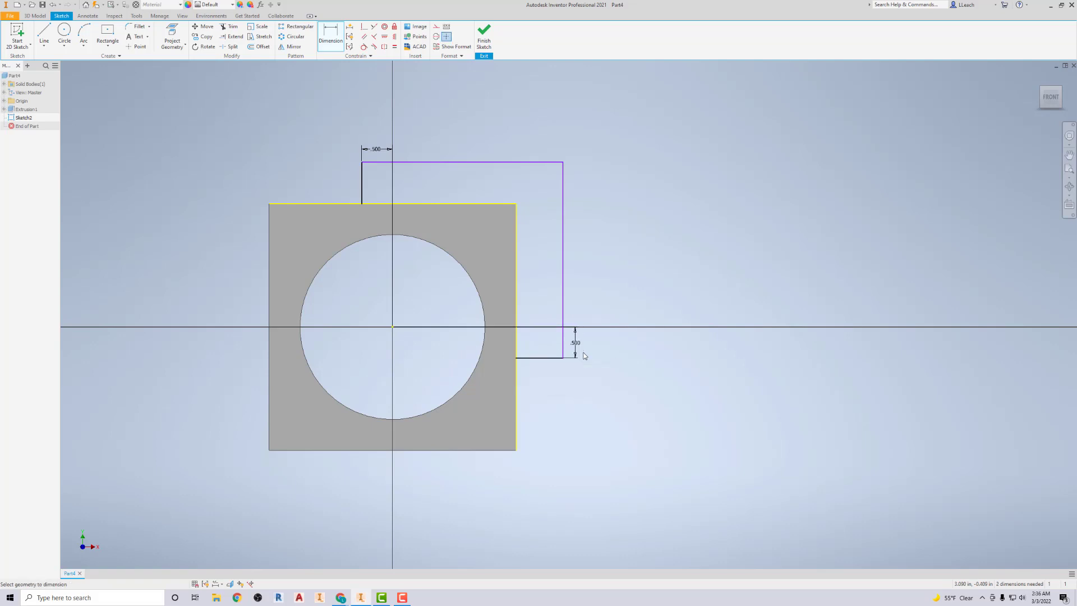
# Step: Add 1.000 overhang dimensions beside the square's right edge and above its top edge
pyautogui.click(517, 312)
pyautogui.click(563, 322)
pyautogui.click(548, 375)
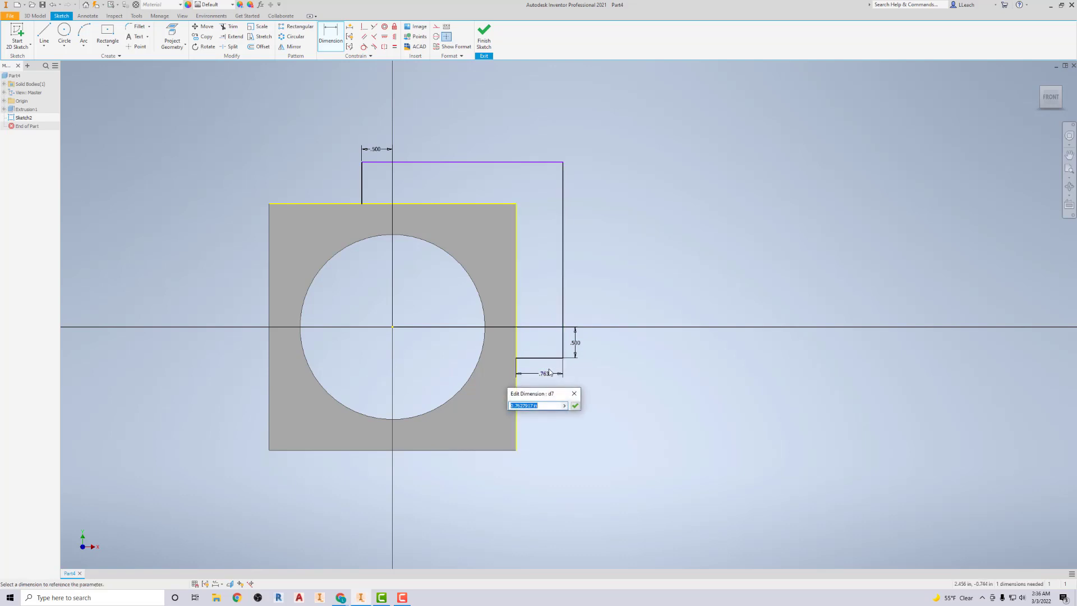
pyautogui.write('1')
pyautogui.click(575, 405)
pyautogui.click(390, 162)
pyautogui.click(384, 203)
pyautogui.click(337, 187)
pyautogui.write('1')
pyautogui.click(368, 217)
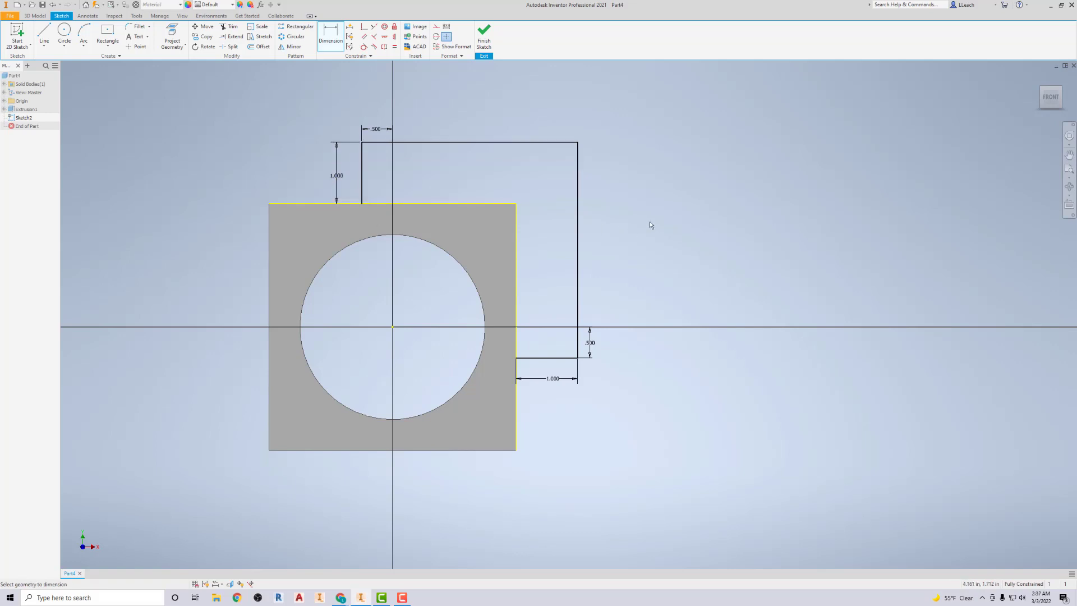
# Step: Edit both the top and side overhang dimensions to .750
pyautogui.doubleClick(337, 176)
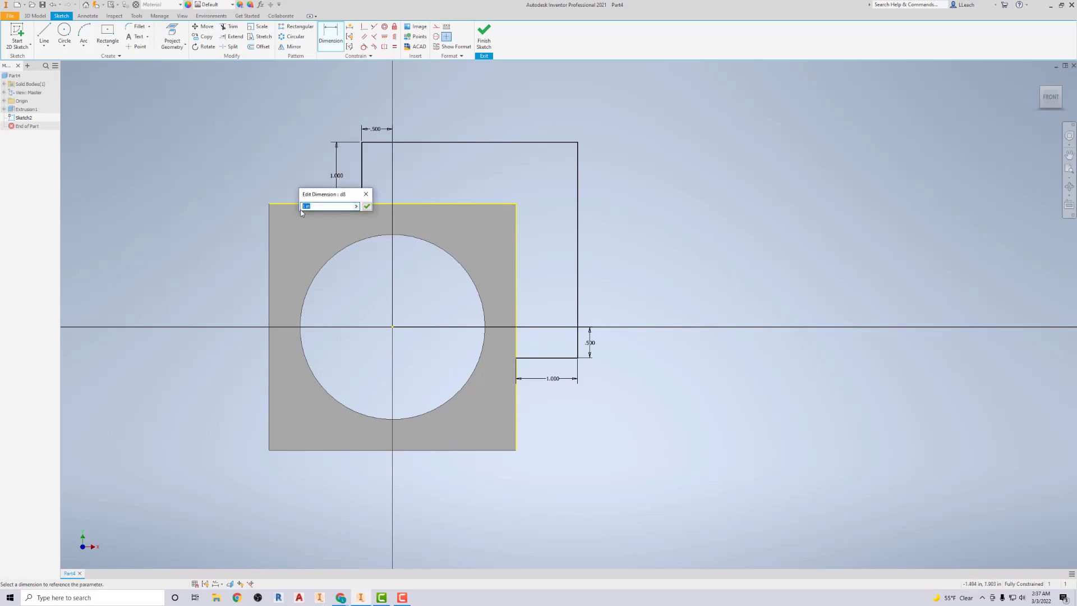
pyautogui.write('.75')
pyautogui.click(367, 206)
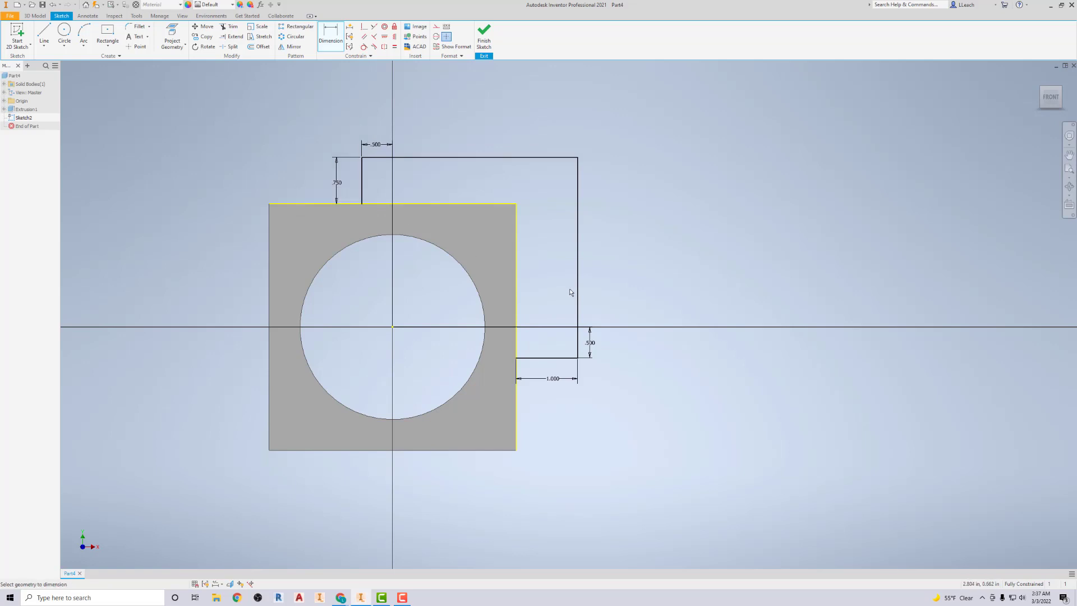
pyautogui.click(554, 379)
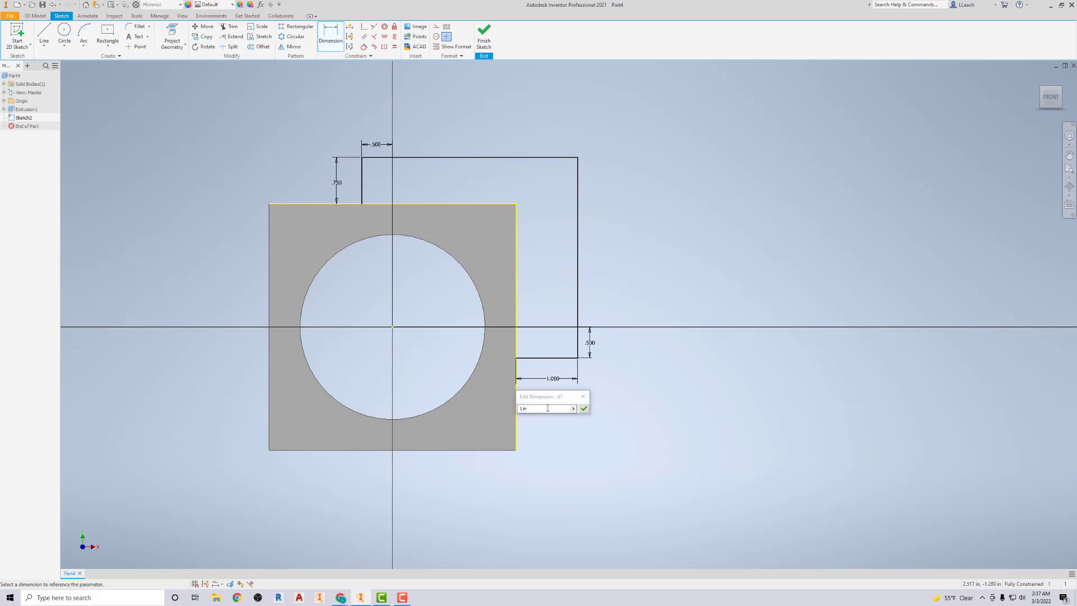
pyautogui.write('.75')
pyautogui.click(583, 408)
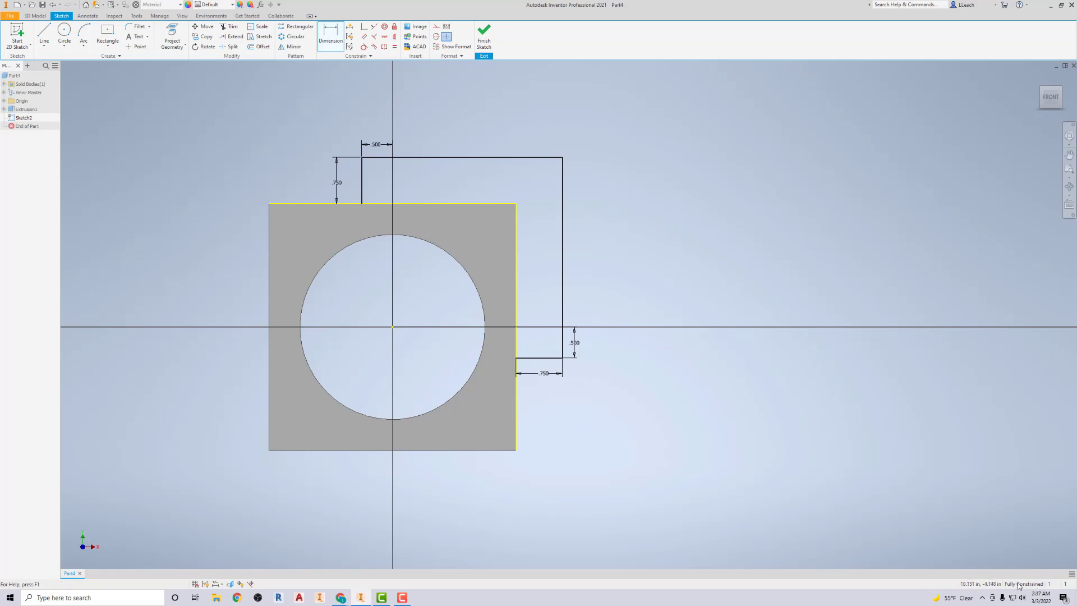
# Step: Finish the sketch and extrude the L-shaped profile To the selected block face
pyautogui.click(484, 43)
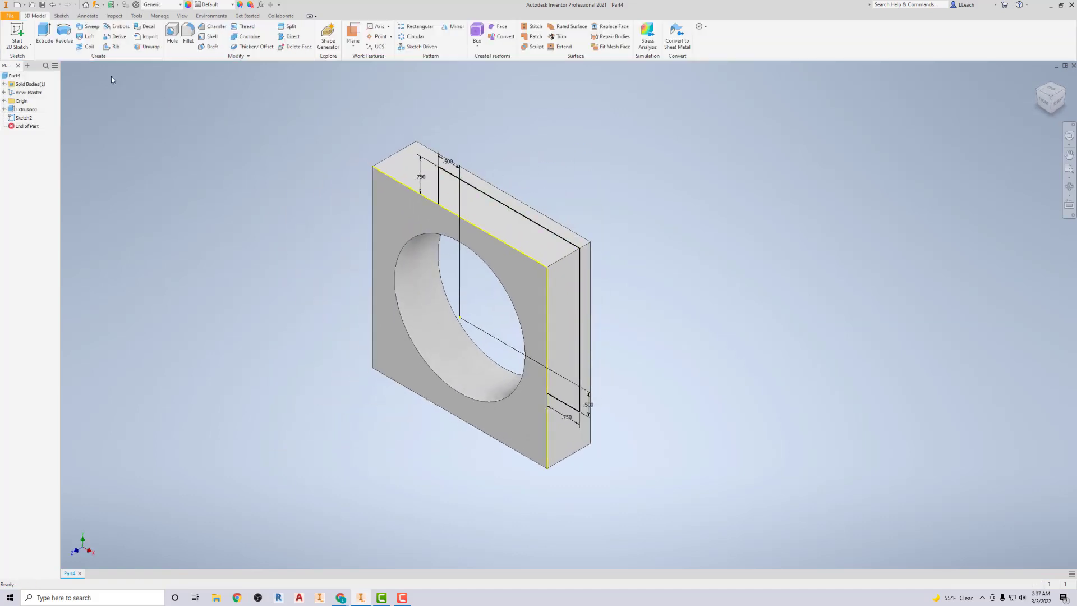
pyautogui.click(44, 33)
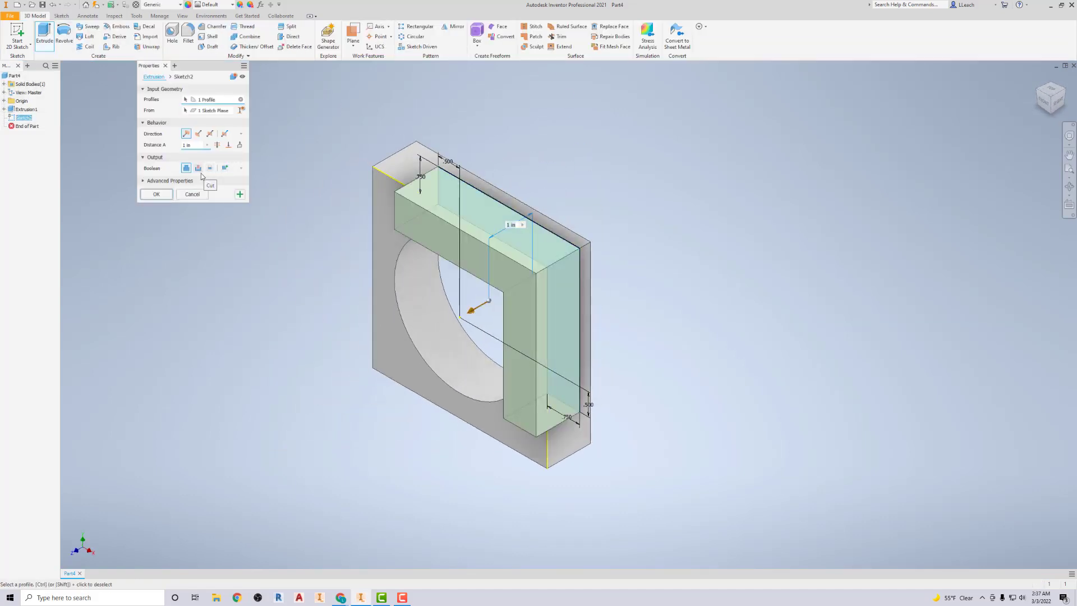
pyautogui.click(228, 146)
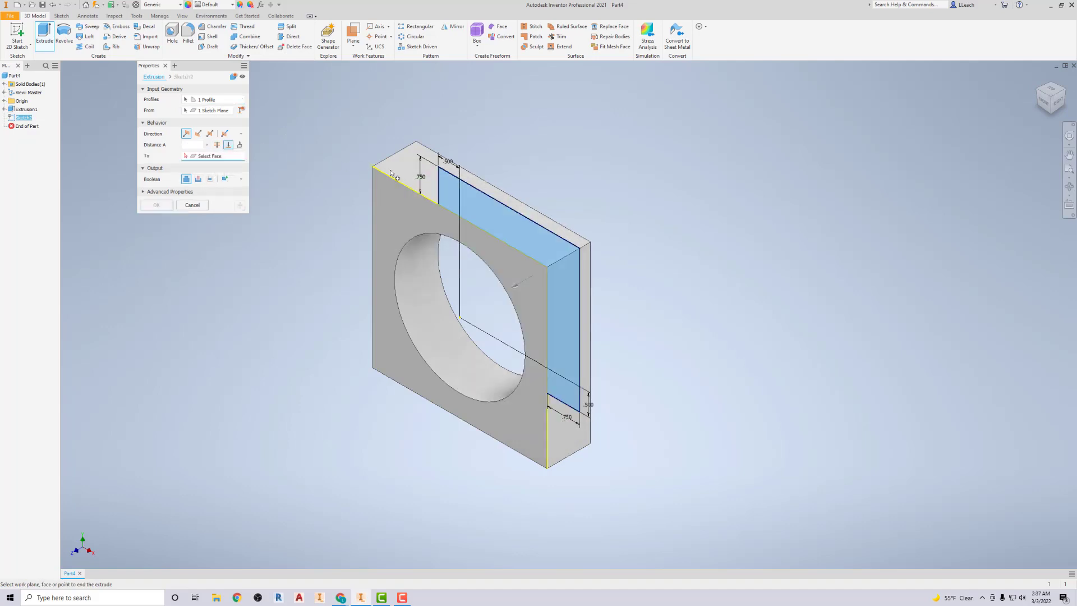
pyautogui.click(510, 197)
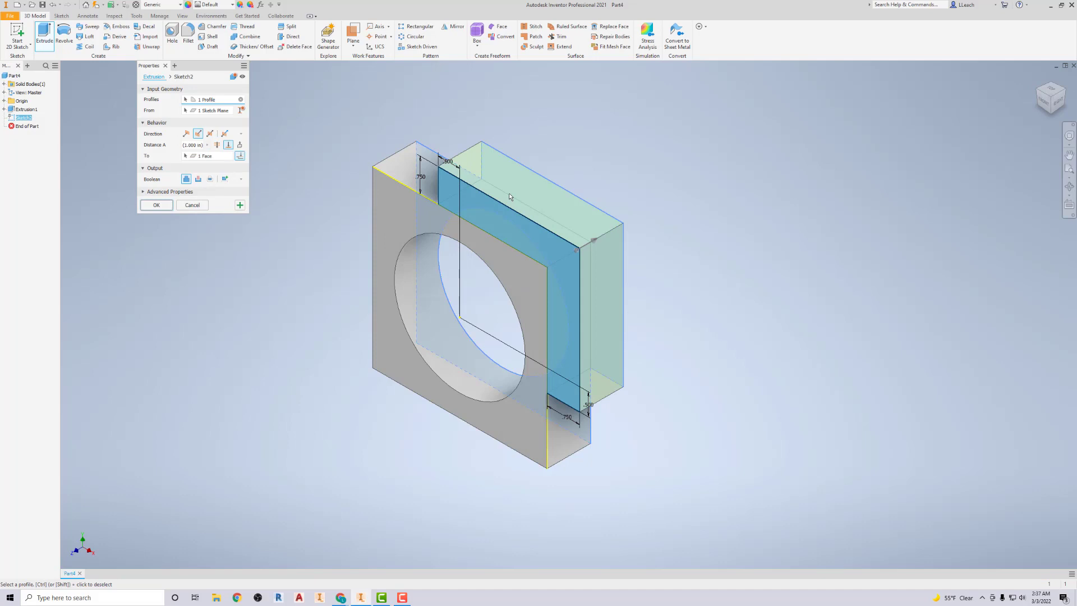
pyautogui.click(157, 205)
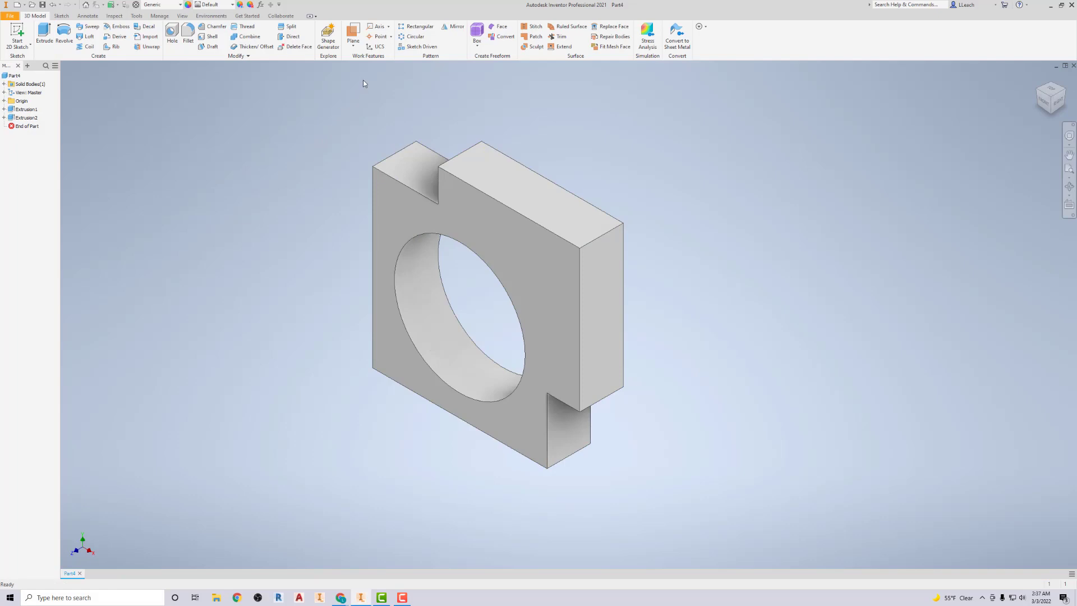
# Step: Fillet four edges at the lug ends with a .5 radius
pyautogui.click(189, 38)
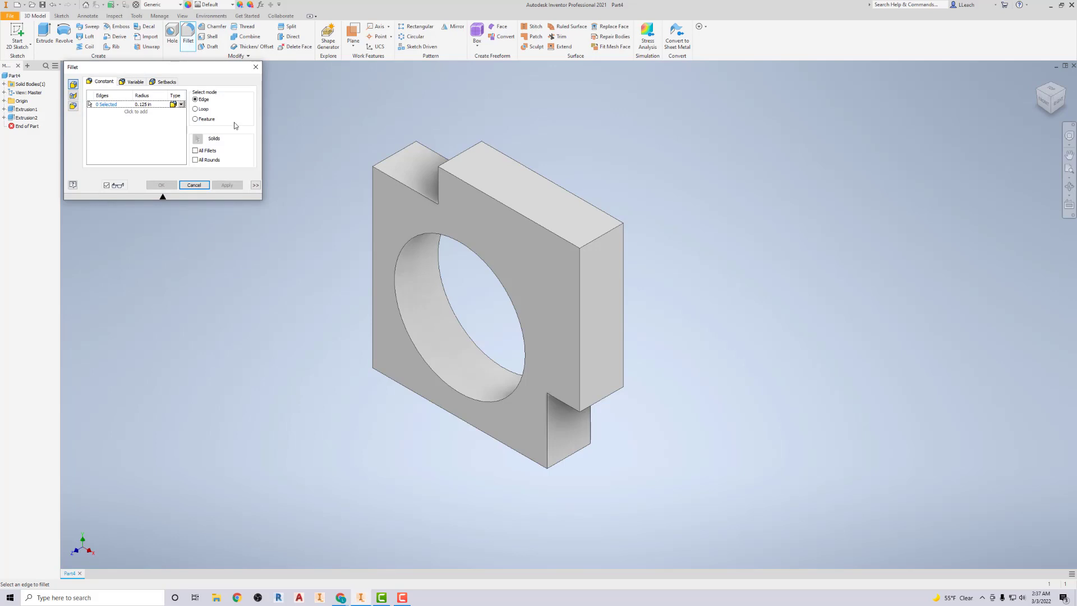
pyautogui.click(159, 103)
pyautogui.press('BackSpace')
pyautogui.write('.5')
pyautogui.click(438, 182)
pyautogui.click(481, 163)
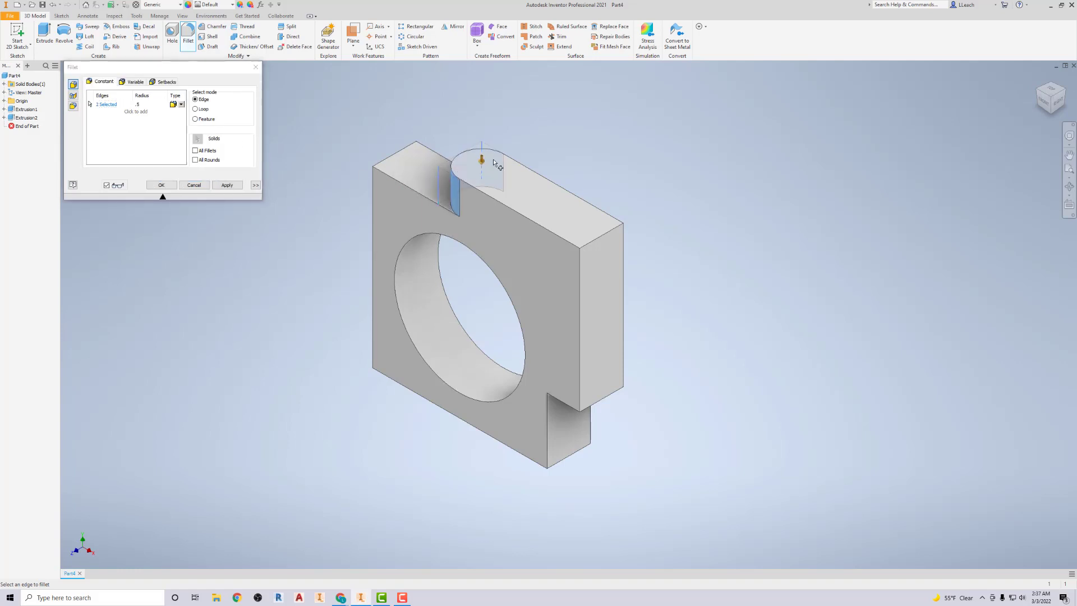
pyautogui.click(569, 406)
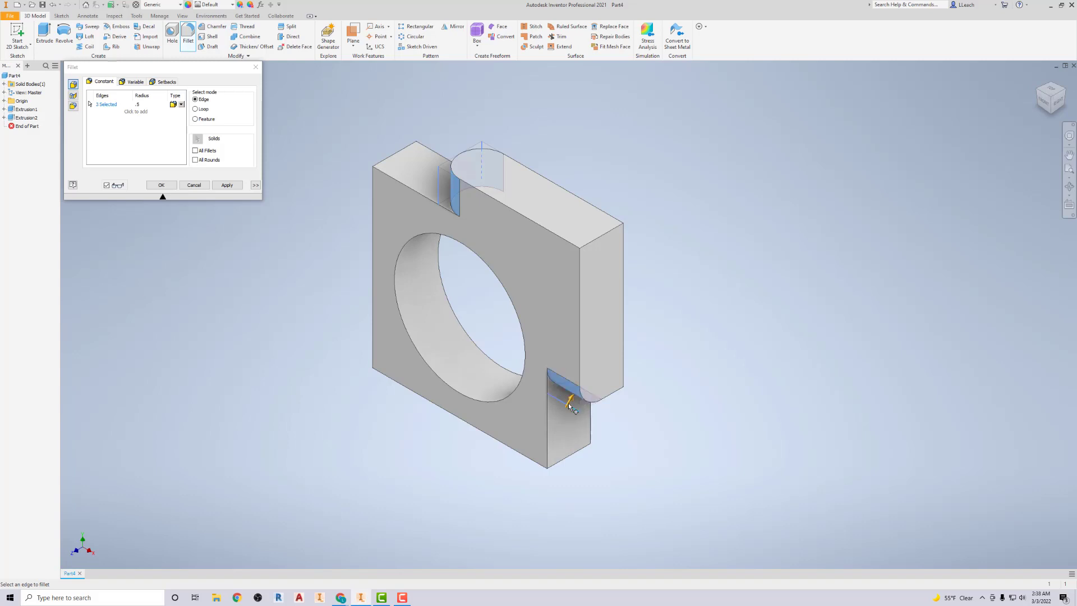
pyautogui.click(626, 372)
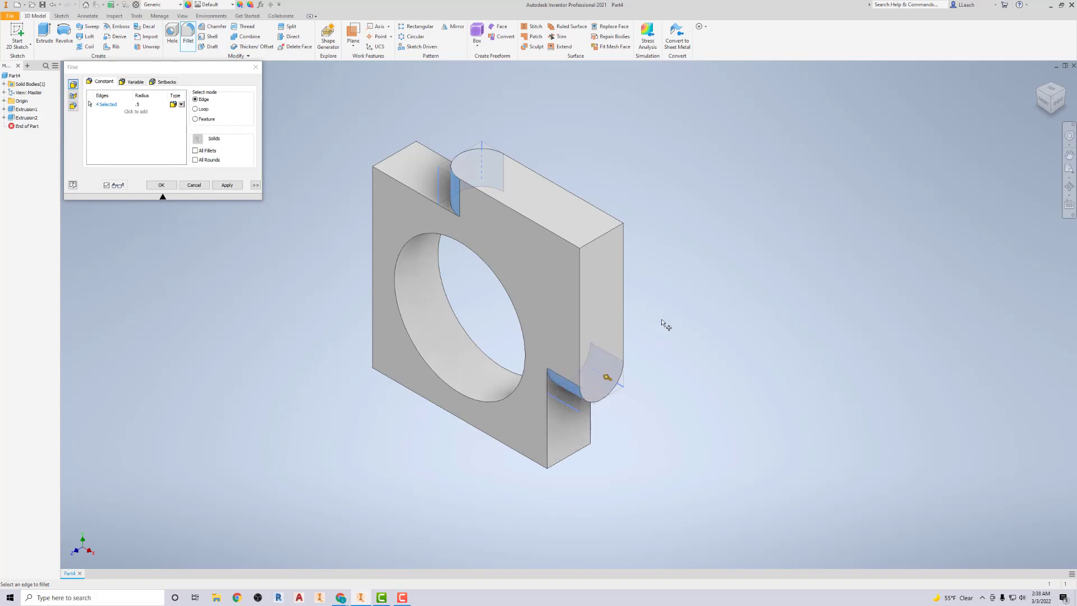
pyautogui.click(236, 189)
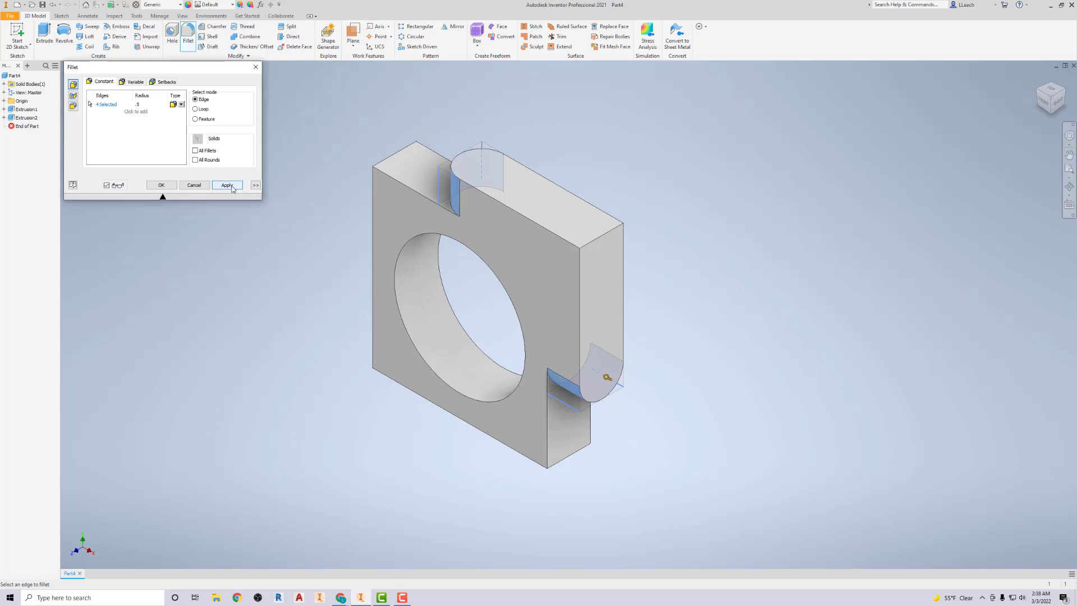
pyautogui.click(256, 67)
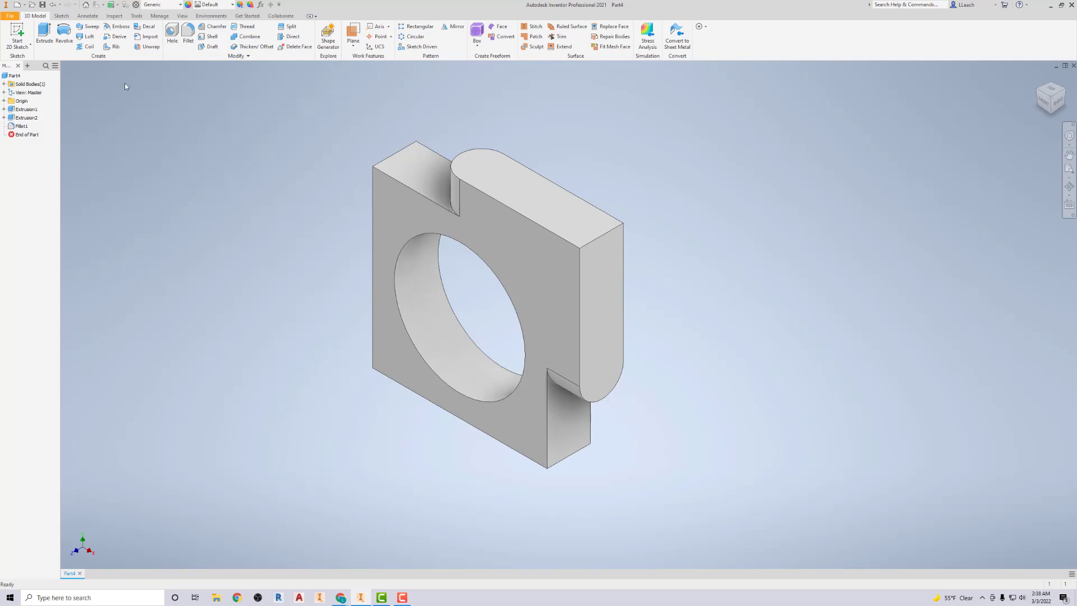
# Step: Drill a 0.5 in hole concentric with the top lug's rounded end, ending at the large bore's inner face
pyautogui.click(172, 35)
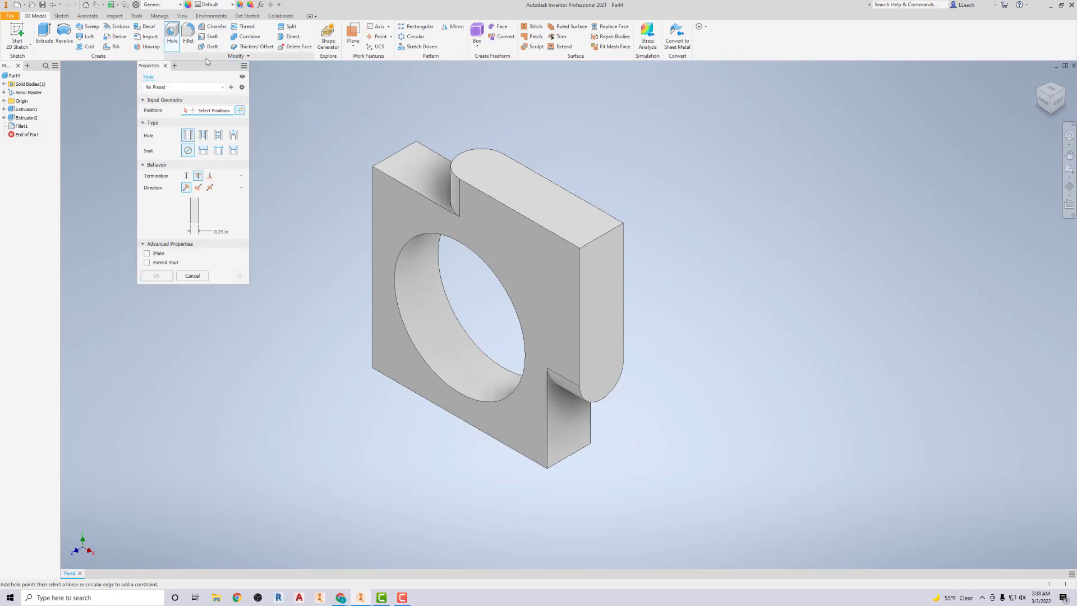
pyautogui.click(476, 170)
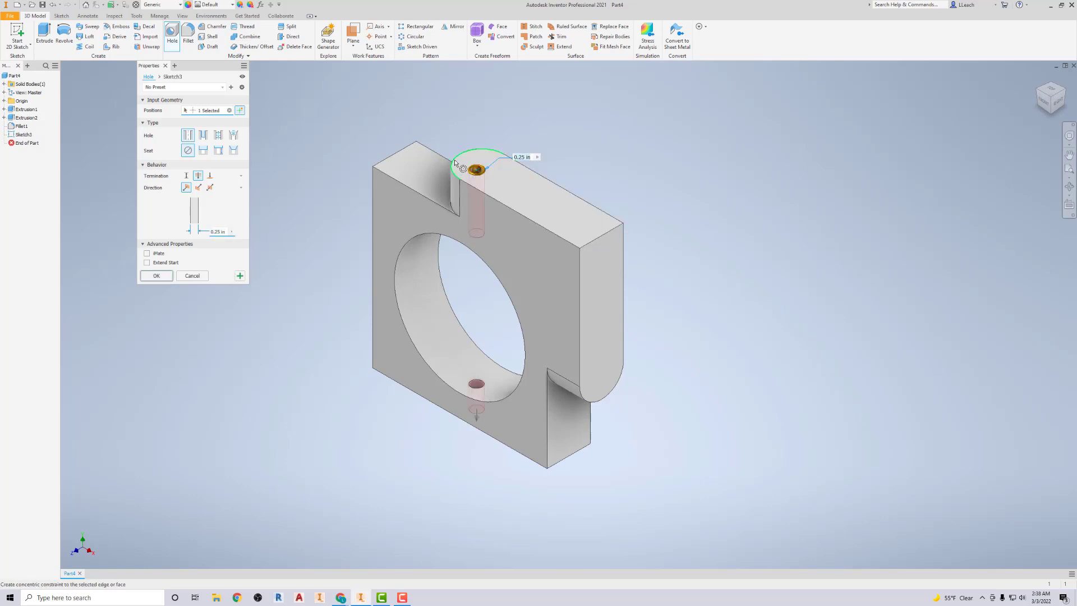
pyautogui.click(455, 163)
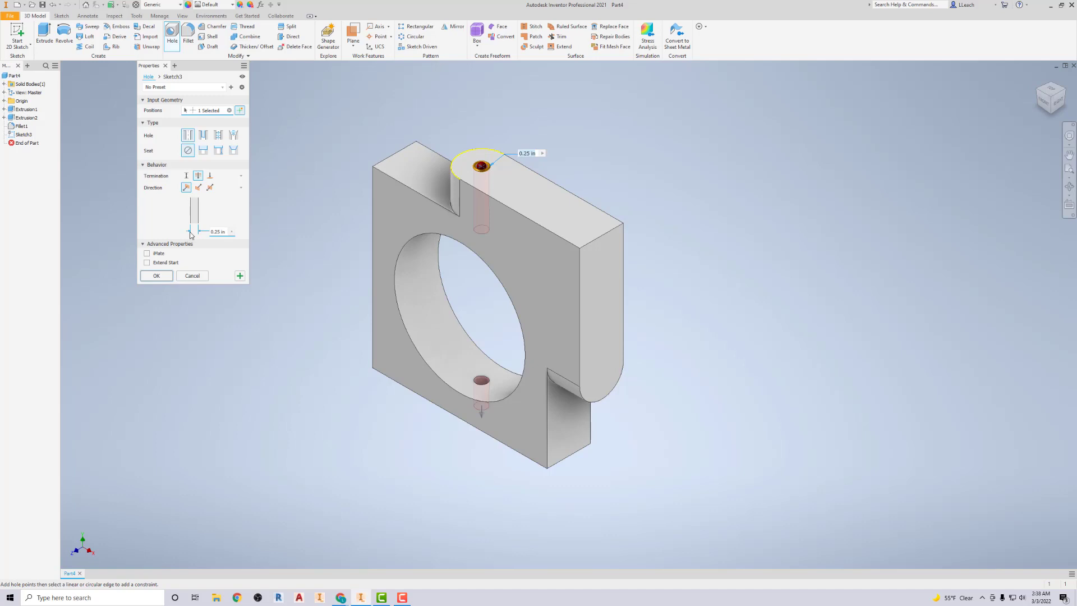
pyautogui.click(221, 231)
pyautogui.write('.5')
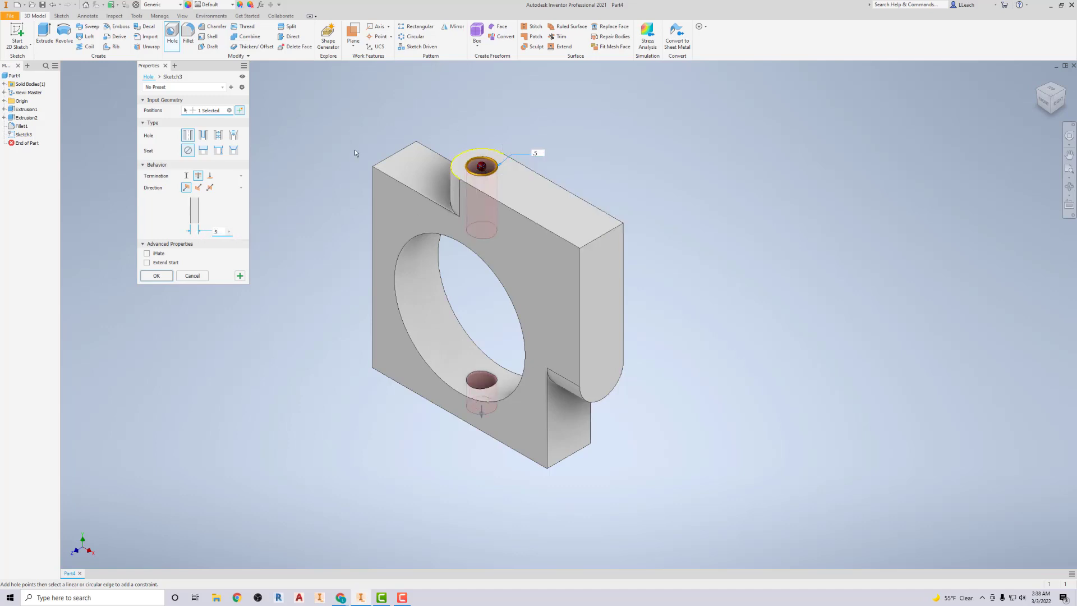
pyautogui.click(211, 176)
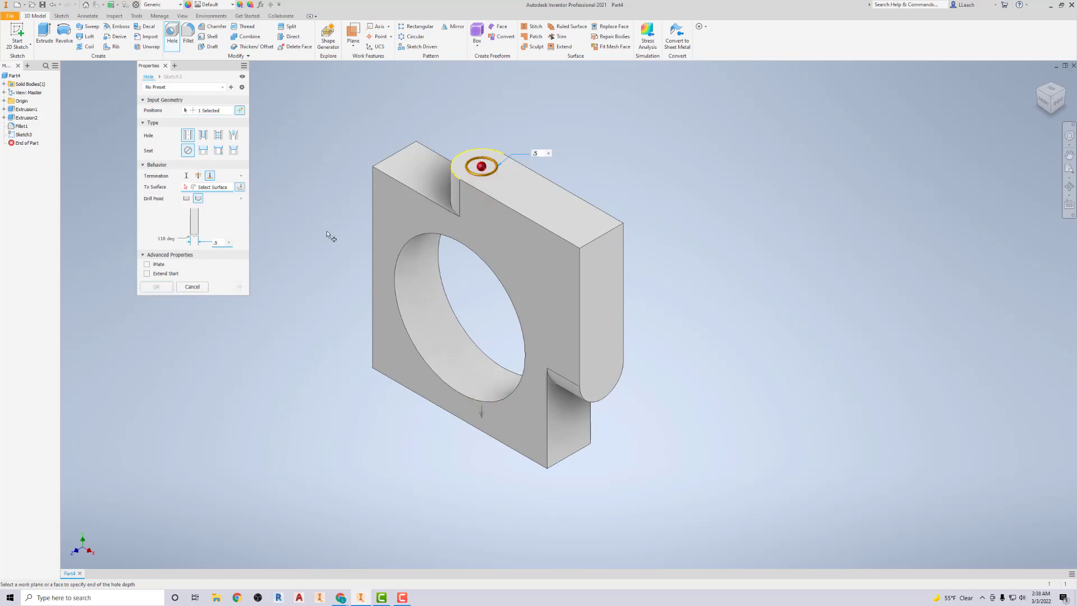
pyautogui.click(398, 266)
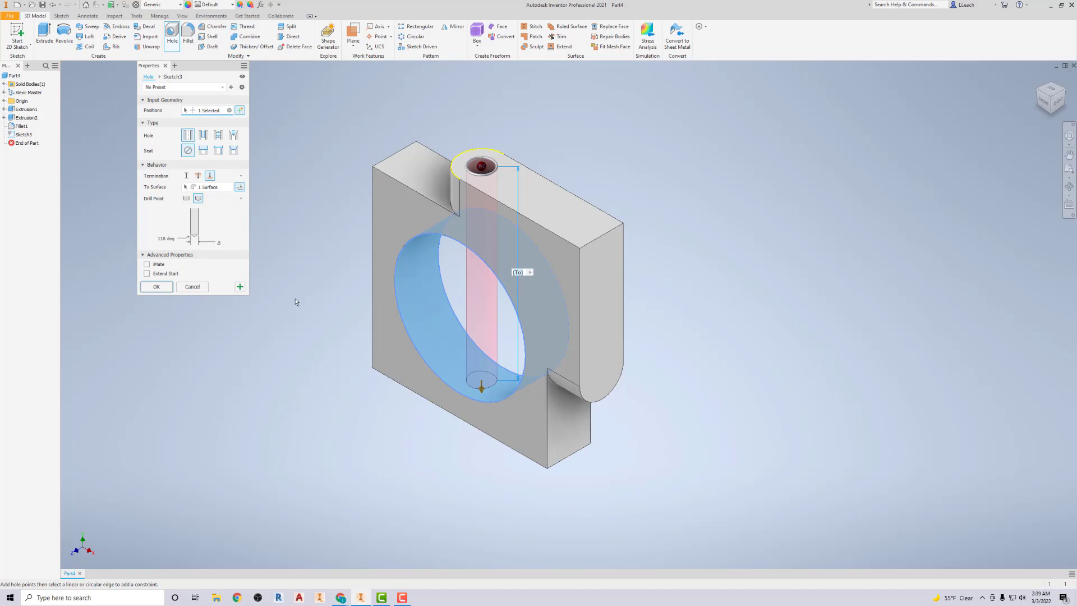
pyautogui.click(162, 289)
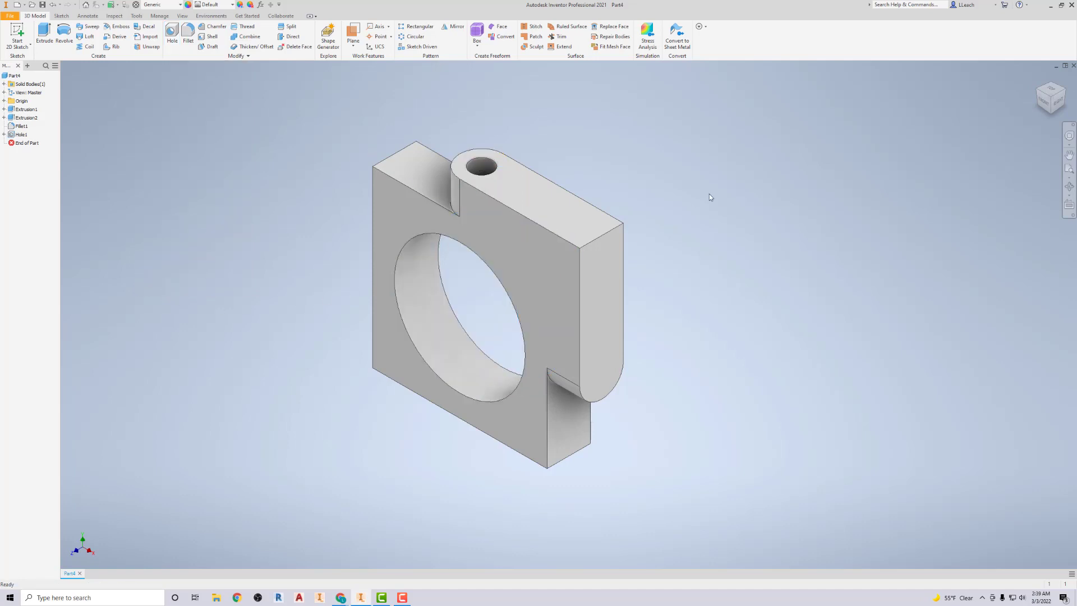
# Step: Drill a matching hole concentric with the lower lug's rounded end, ending at the bore's inner face
pyautogui.click(1051, 116)
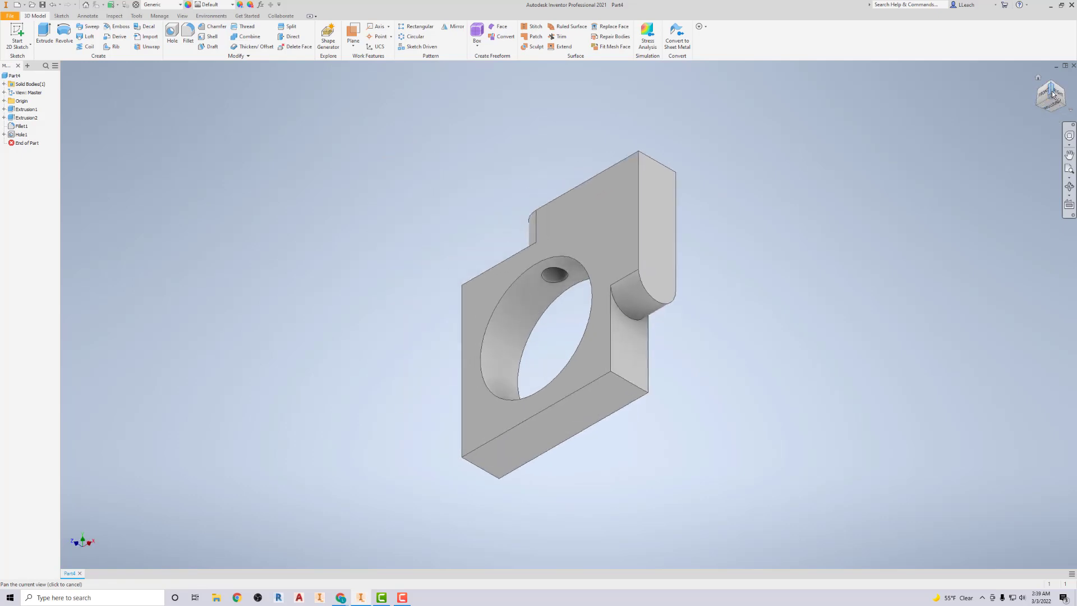
pyautogui.click(1052, 86)
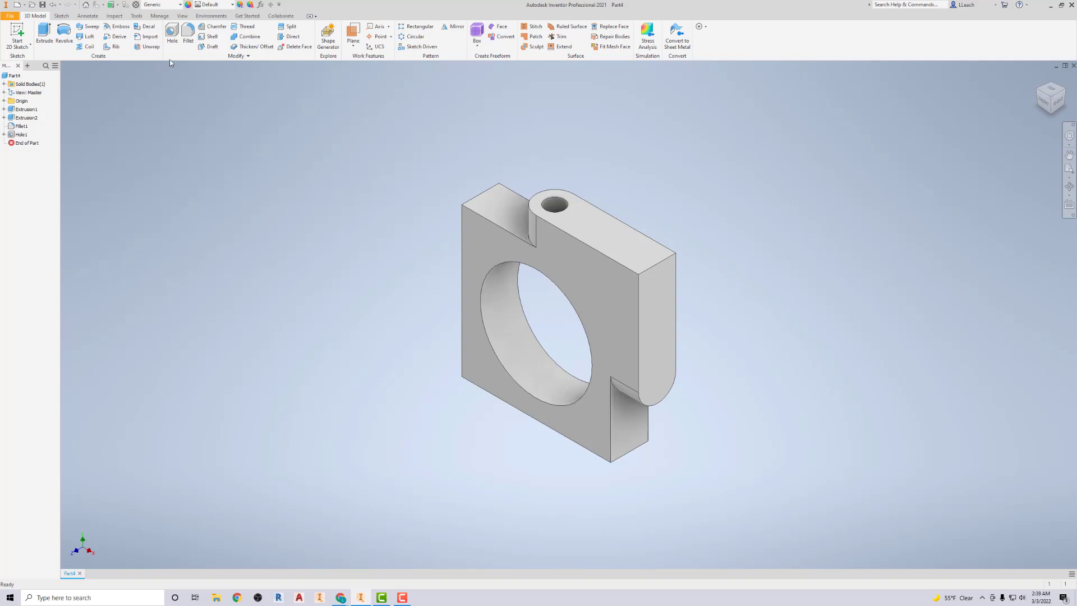
pyautogui.press('h')
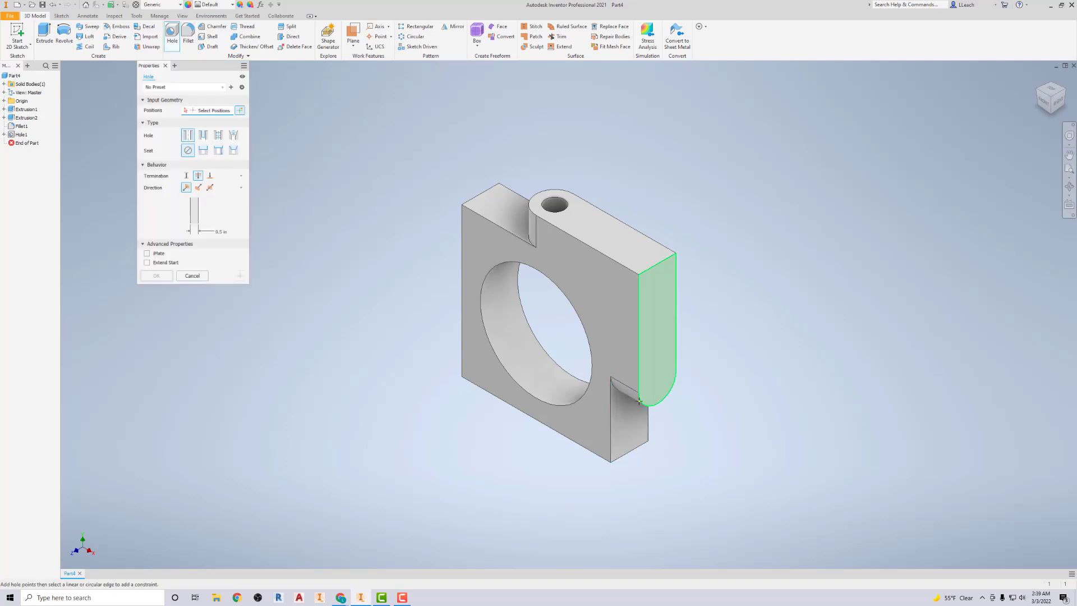
pyautogui.click(662, 392)
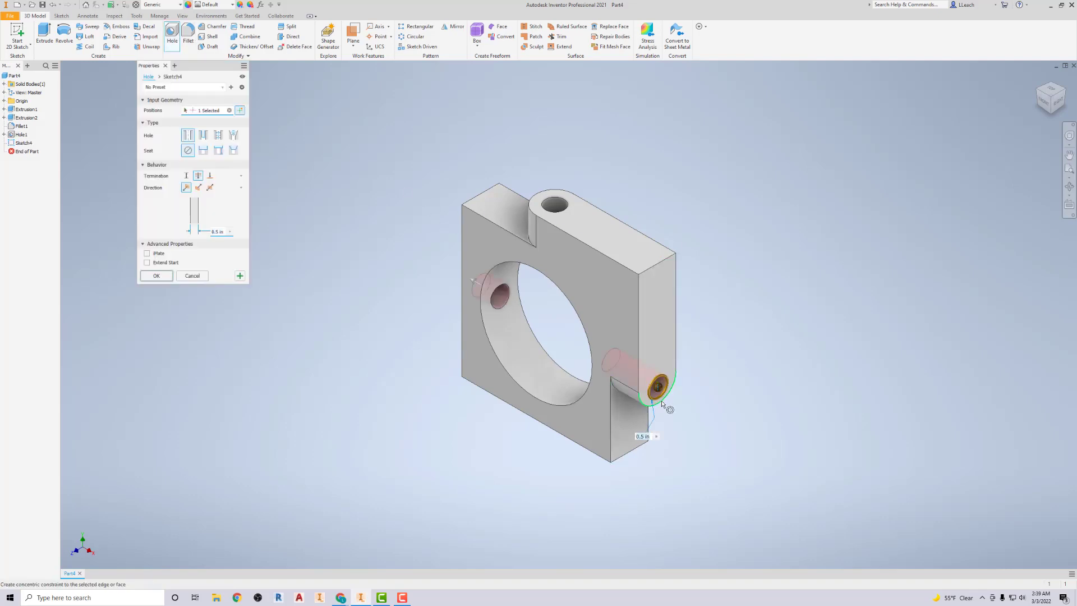
pyautogui.click(662, 403)
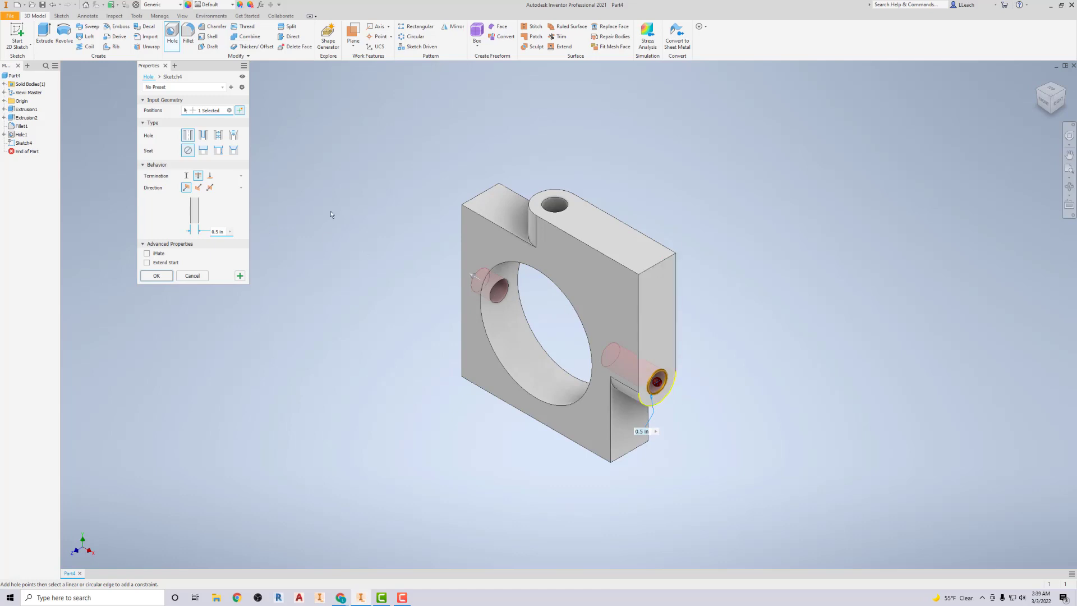
pyautogui.click(210, 175)
pyautogui.click(529, 338)
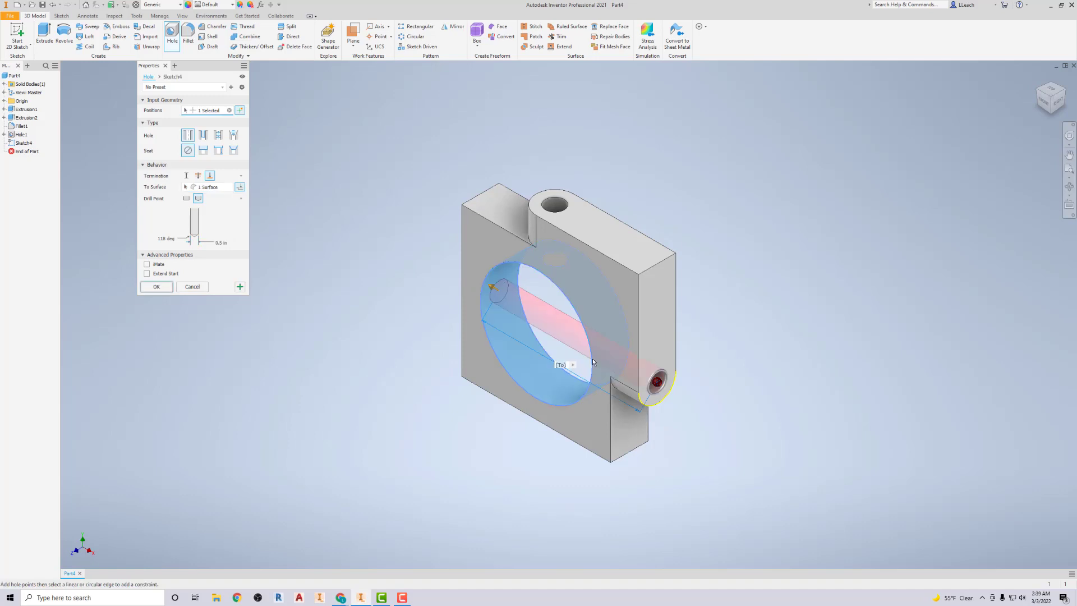
pyautogui.click(167, 286)
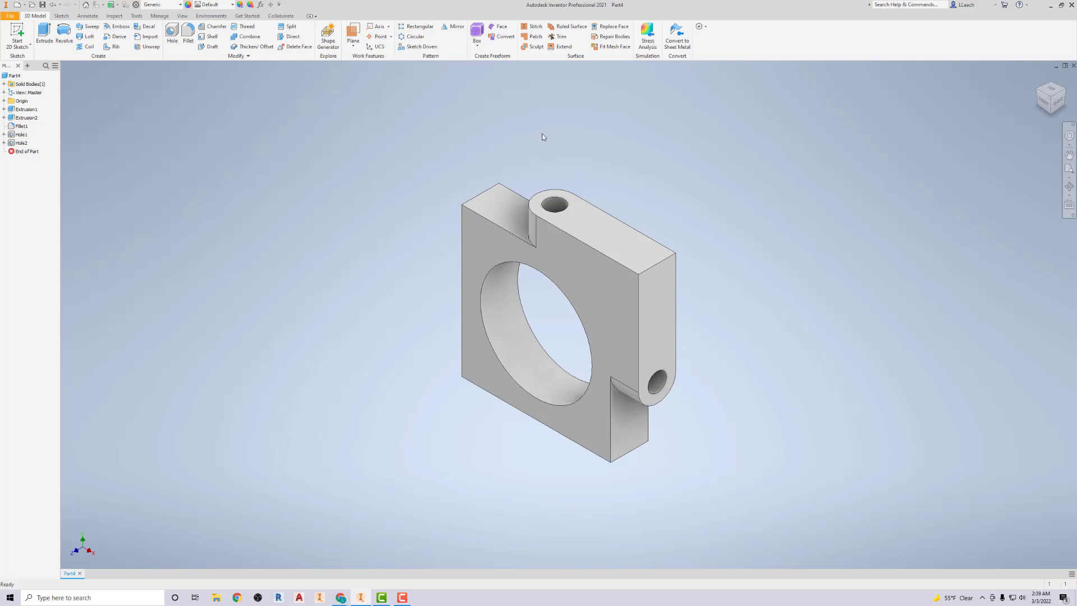
# Step: Set the whole part's appearance to Pink from the home view, then bring up File > Save As
pyautogui.click(1039, 78)
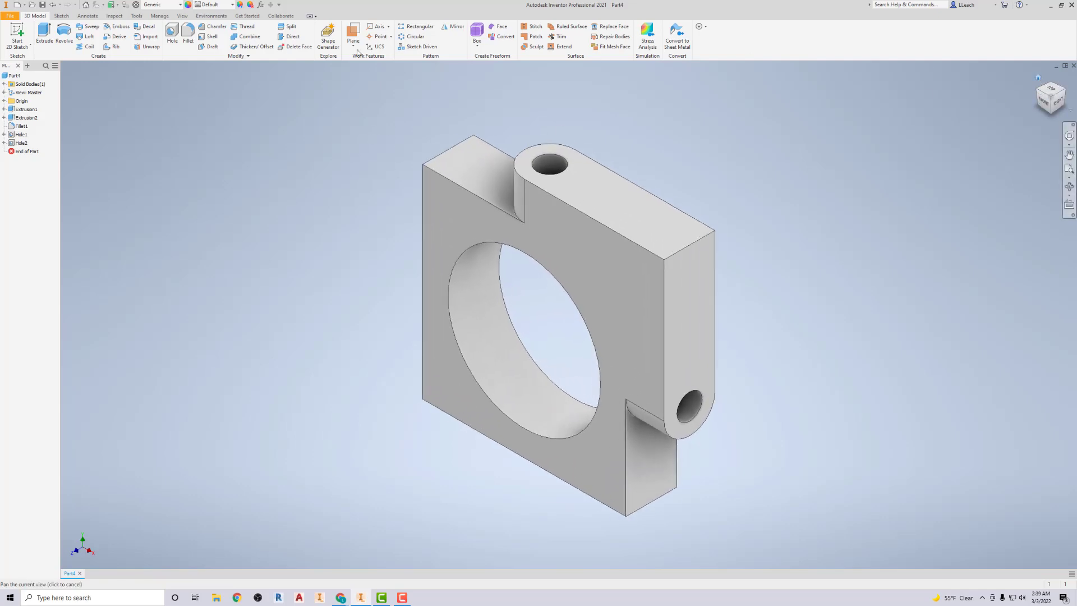
pyautogui.click(232, 5)
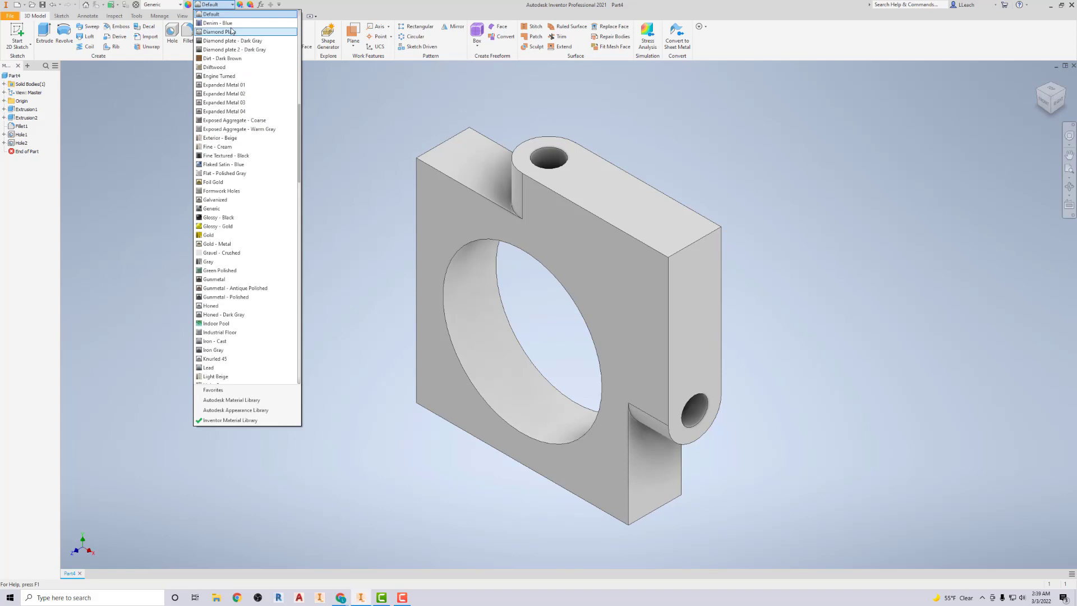
pyautogui.press('Escape')
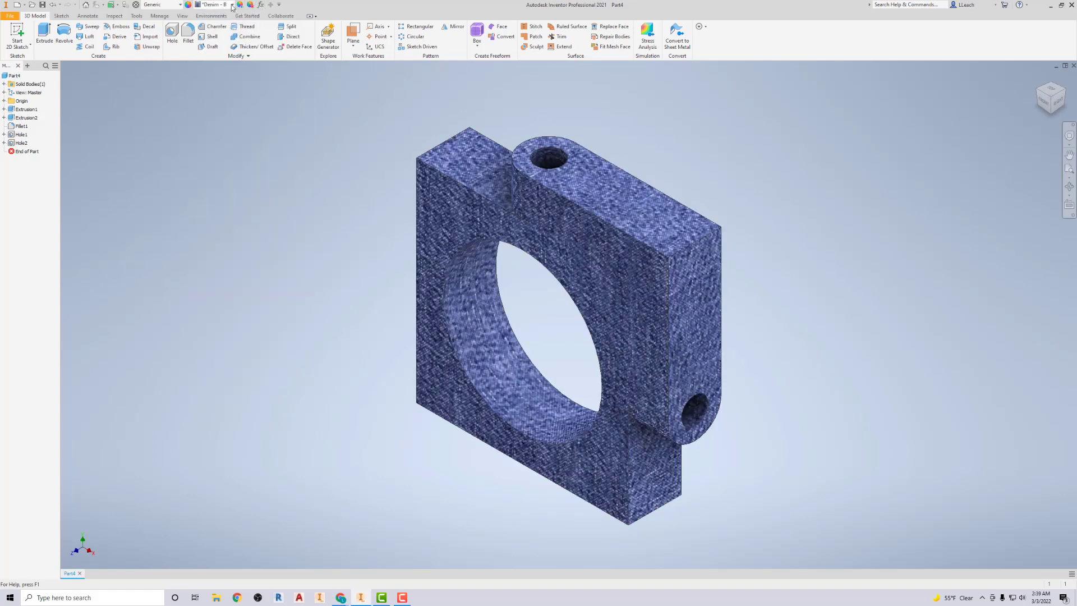
pyautogui.click(232, 5)
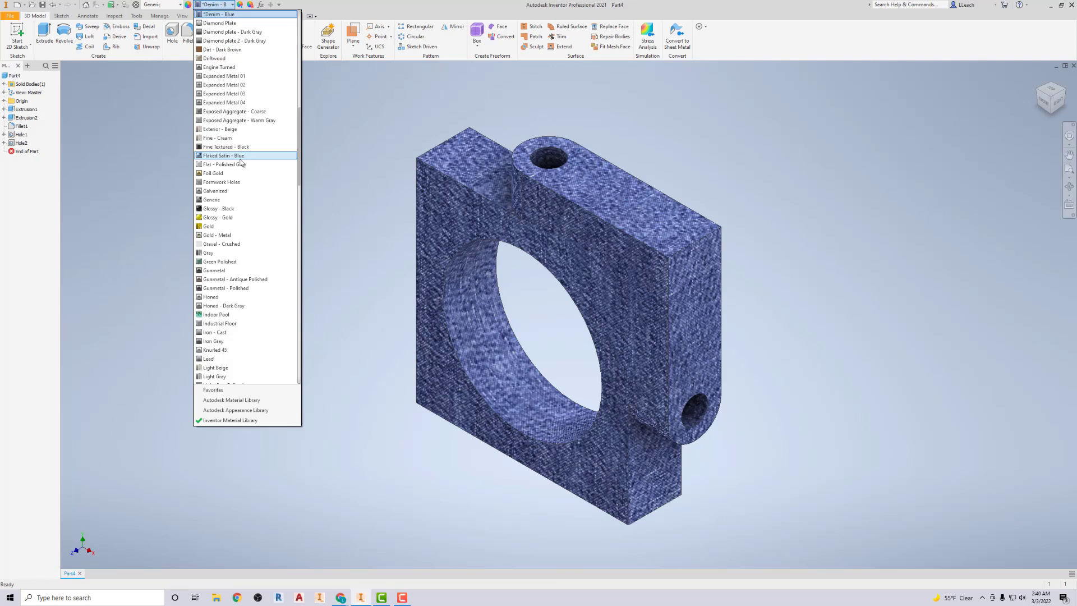
pyautogui.scroll(-4, 240, 163)
pyautogui.scroll(-5, 240, 163)
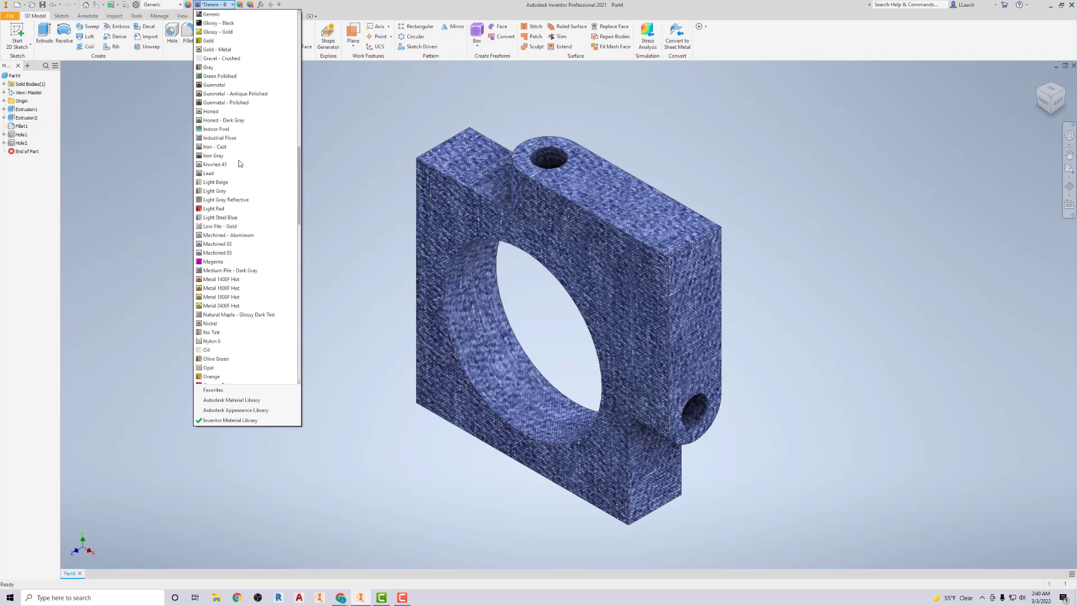
pyautogui.scroll(-2, 240, 163)
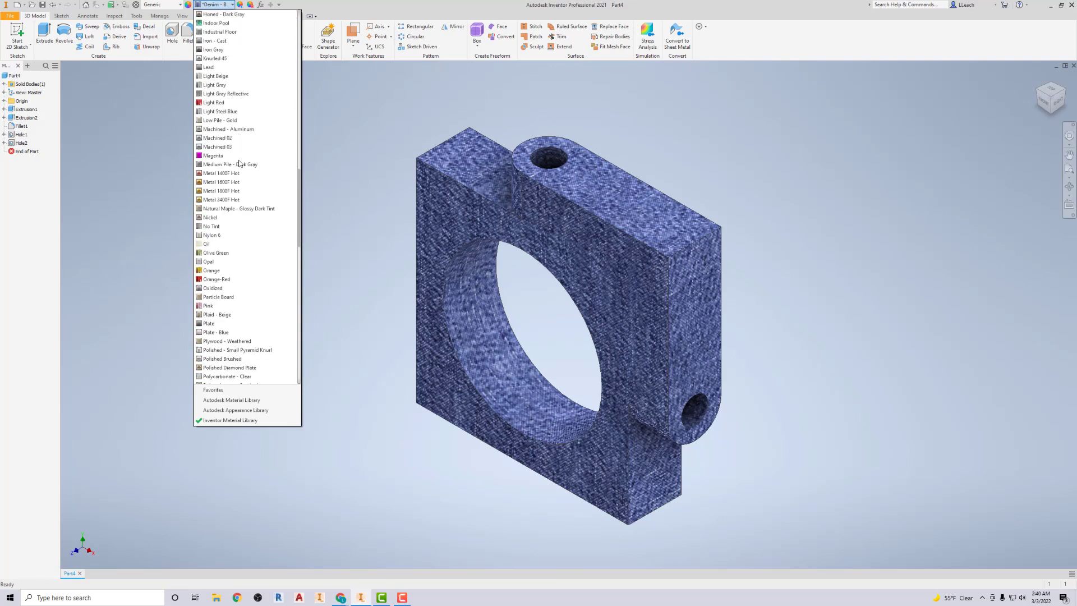
pyautogui.click(210, 305)
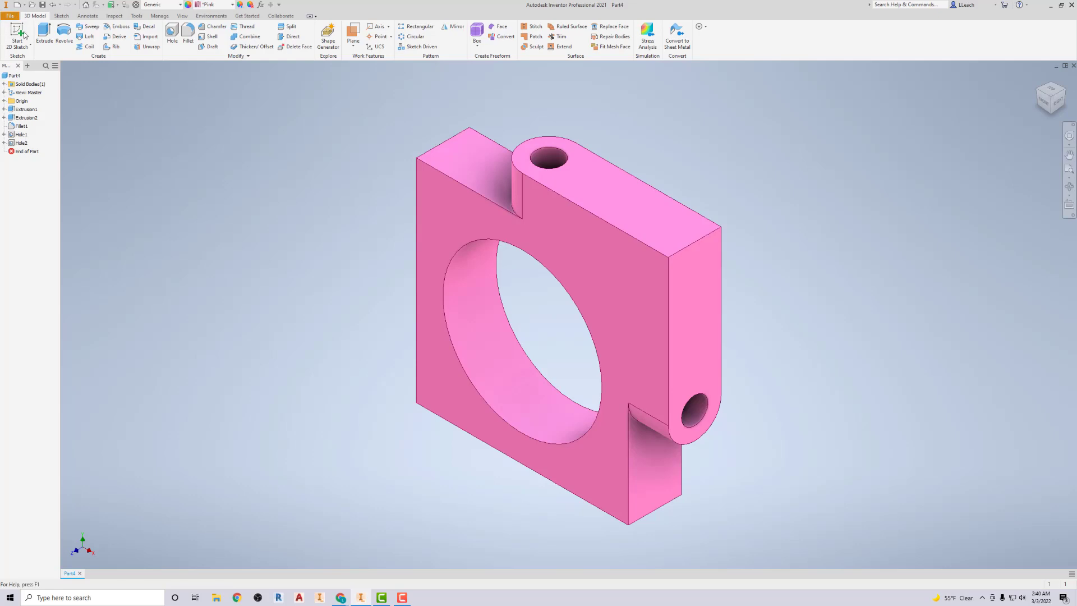
pyautogui.click(10, 16)
# Step: Save the part under the file name 'PIVOT HOLDER' in Parametric-Modeling2
pyautogui.click(31, 106)
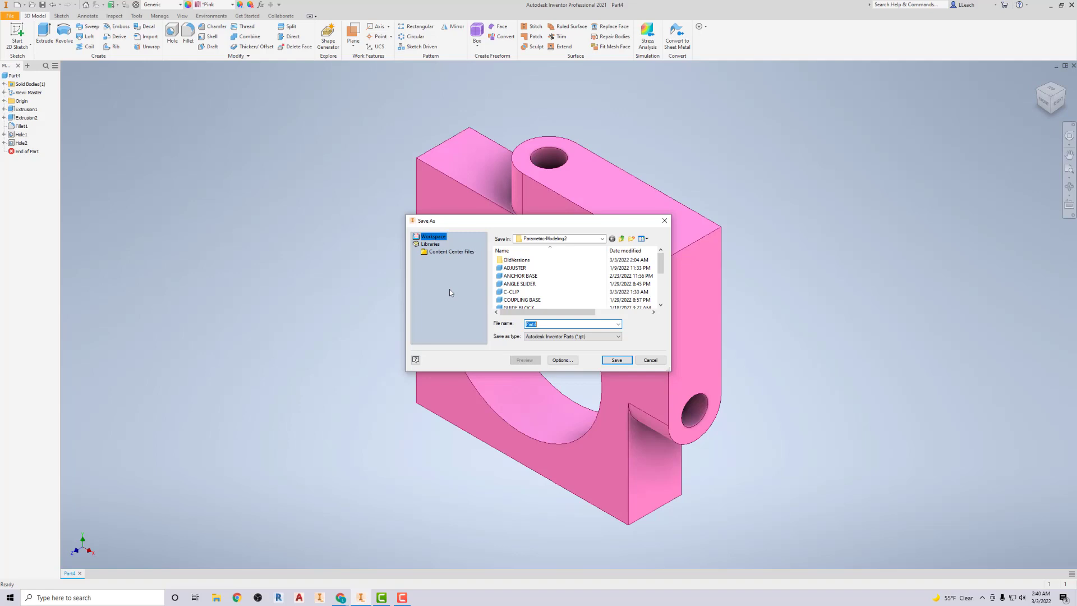
pyautogui.write('PiVOT ho')
pyautogui.write('LDER')
pyautogui.click(616, 359)
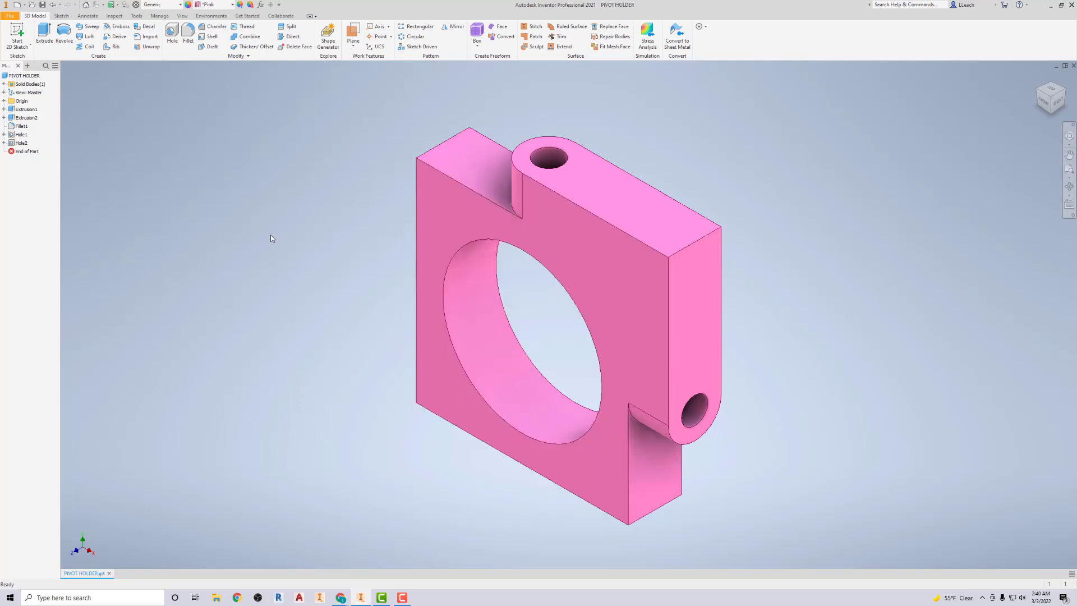